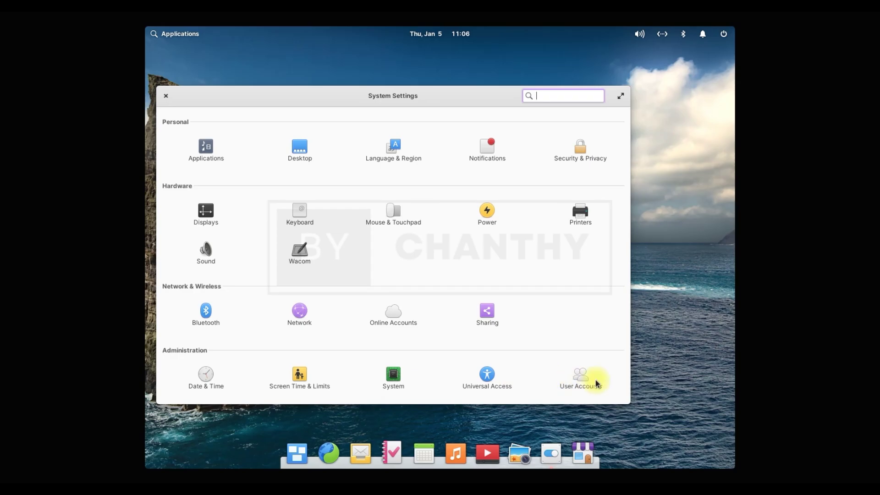
- View the System details and select the 'elementary OS 6 Odin' and 'Built on Ubuntu 20.04.2 LTS' lines
left_click(374, 374)
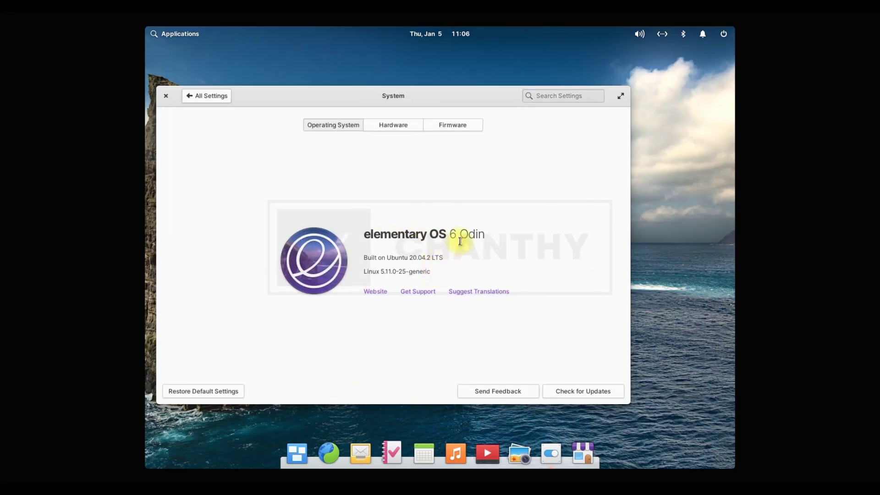
left_click_drag(355, 233, 467, 239)
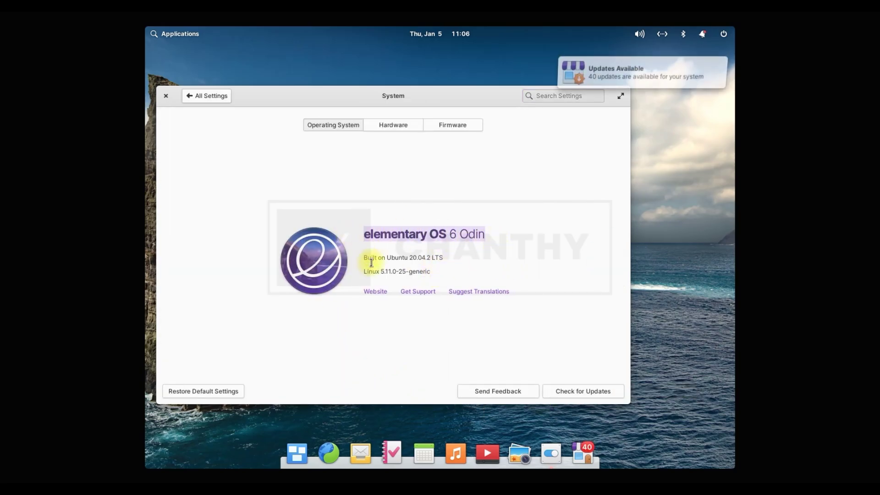
left_click_drag(366, 257, 487, 274)
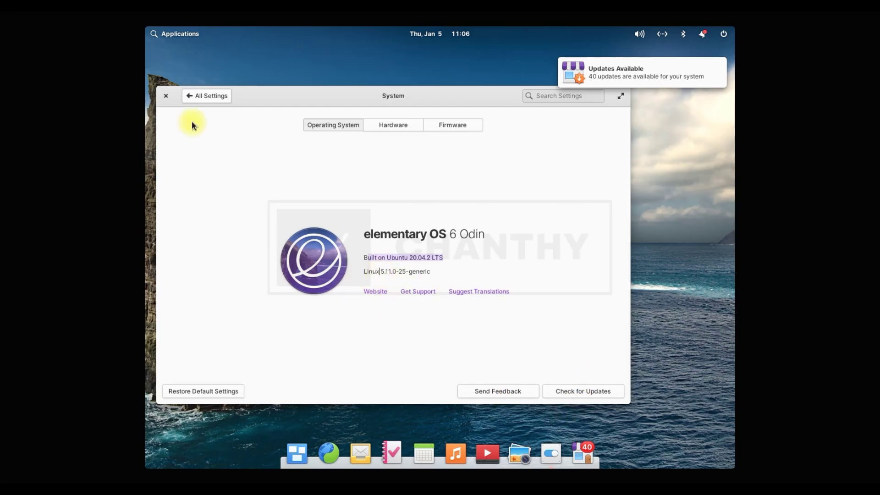
- Go back to All Settings, close System Settings, and launch Photos
left_click(211, 97)
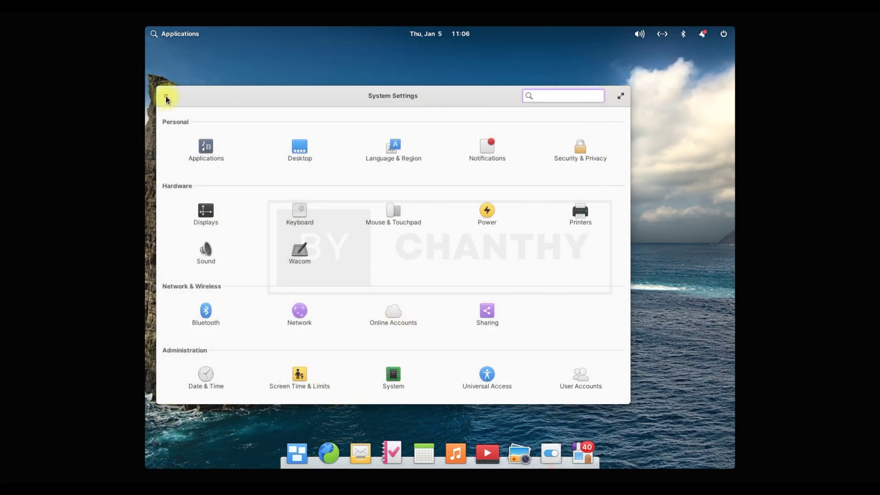
left_click(166, 96)
left_click(523, 456)
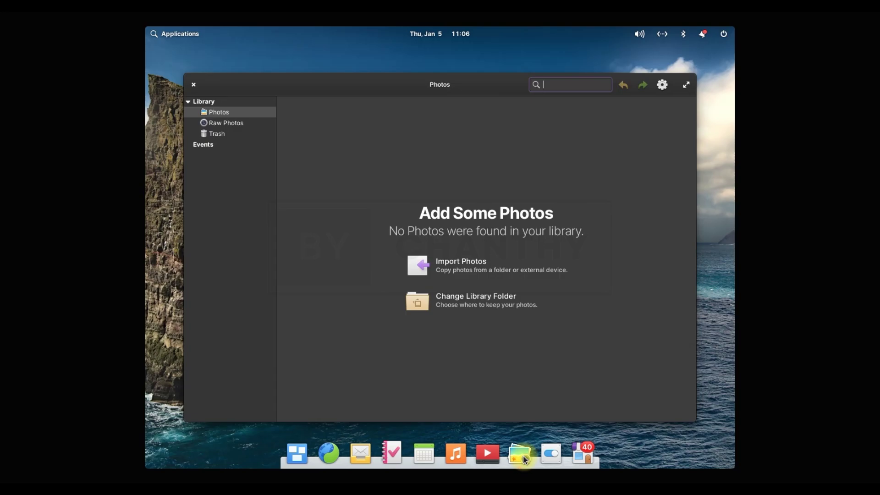
left_click(193, 85)
left_click(486, 453)
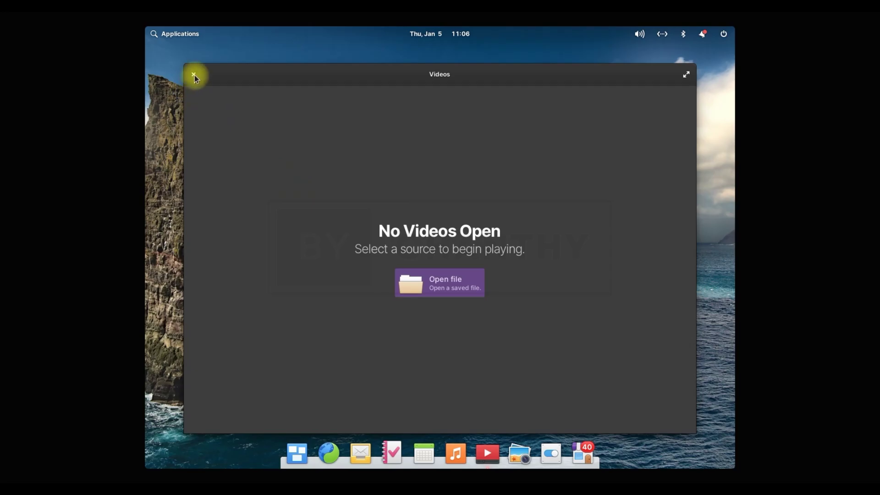
left_click(193, 75)
left_click(456, 453)
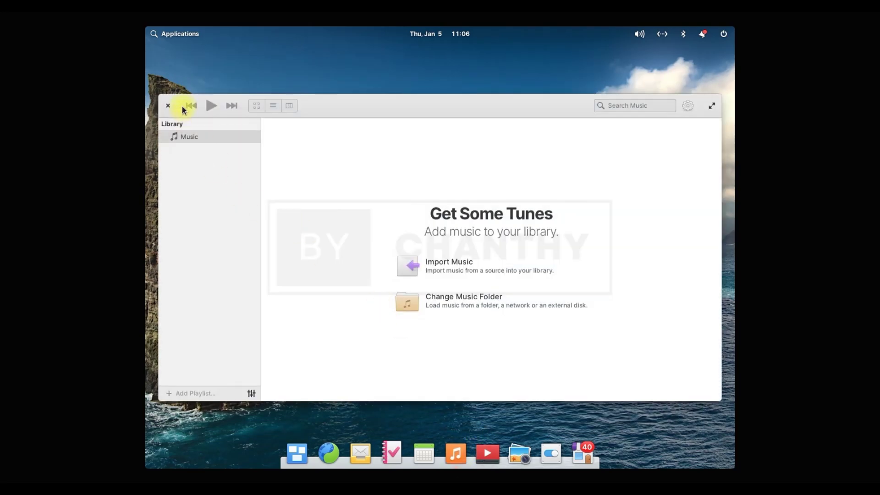
left_click(167, 105)
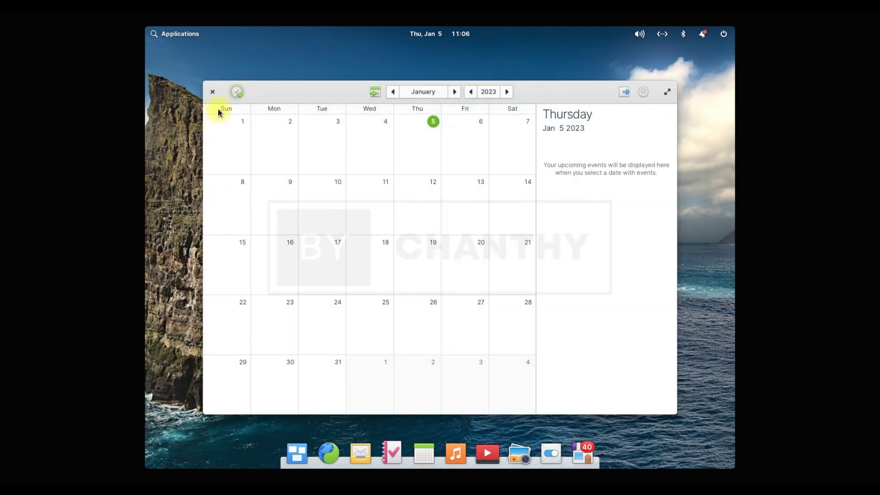
left_click(454, 91)
left_click(392, 91)
left_click(470, 92)
left_click(213, 92)
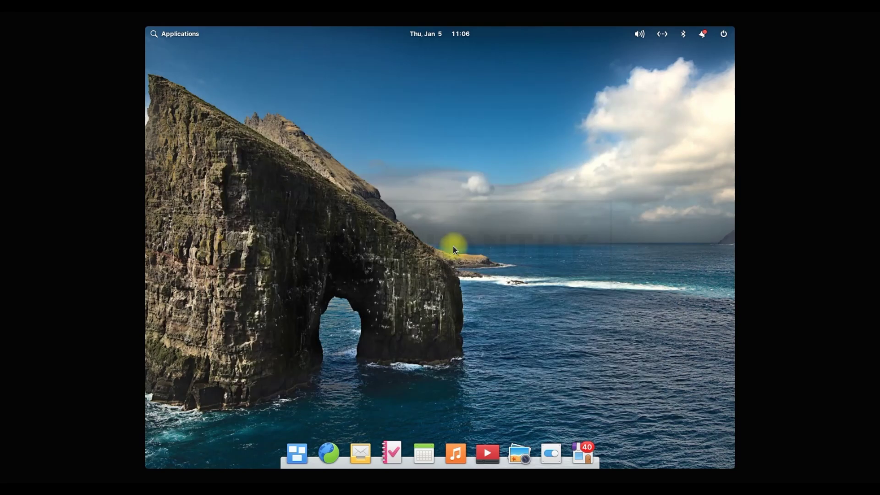
left_click(393, 454)
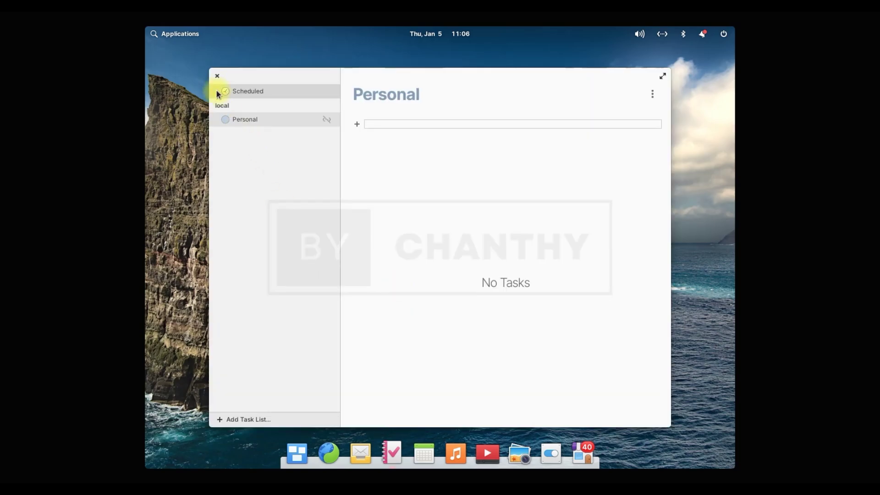
left_click(353, 126)
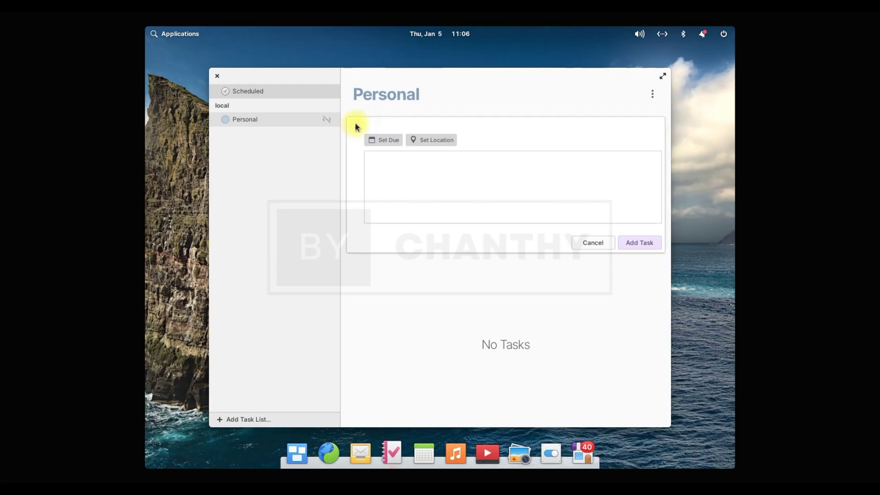
left_click(217, 77)
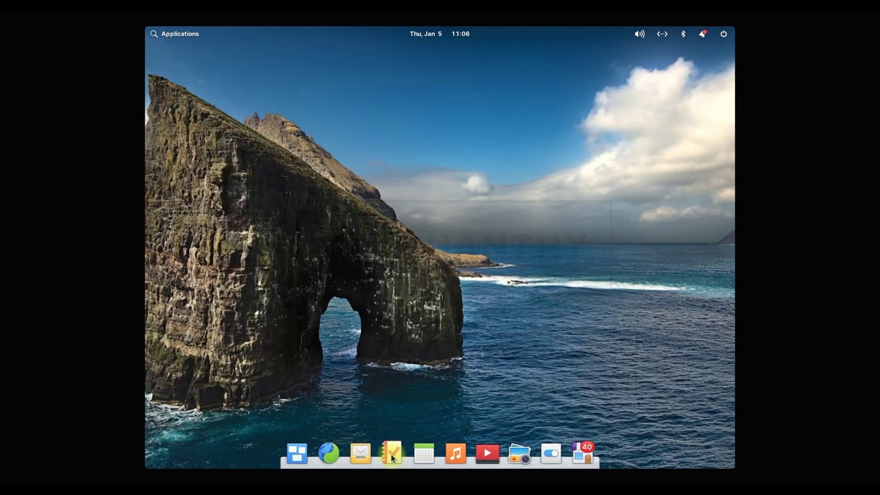
- Preview the workspace overview, then browse the launcher's app categories from Graphics through Accessories
left_click(298, 453)
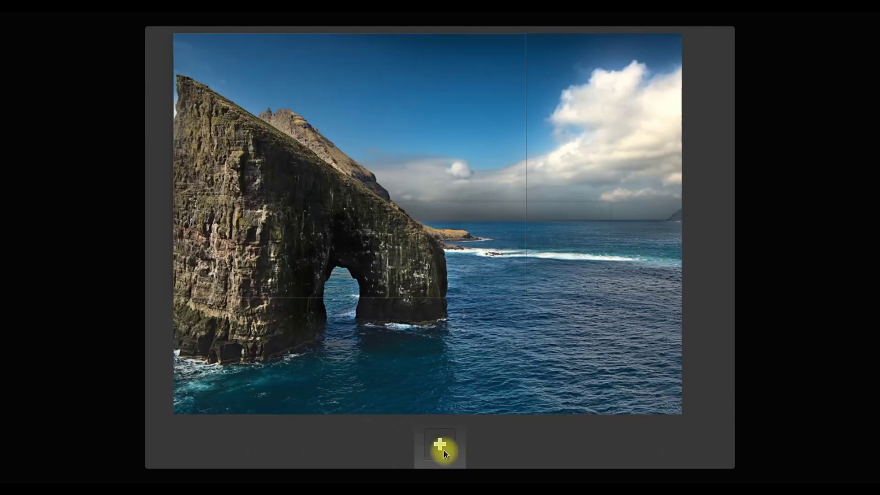
left_click(443, 449)
left_click(177, 34)
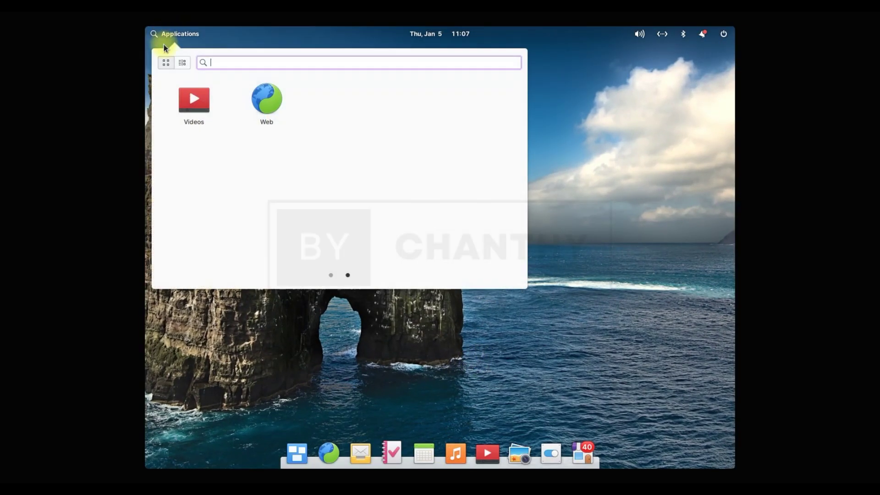
left_click(182, 63)
left_click(173, 96)
left_click(180, 111)
left_click(182, 124)
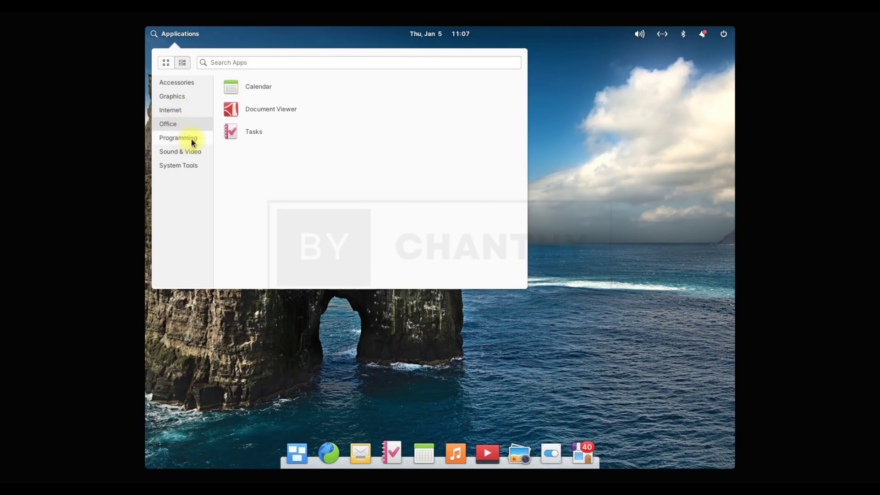
left_click(191, 140)
left_click(191, 153)
left_click(192, 165)
left_click(177, 82)
- Launch Calculator, enter percent, division and 1, expand scientific mode, then close it
left_click(253, 90)
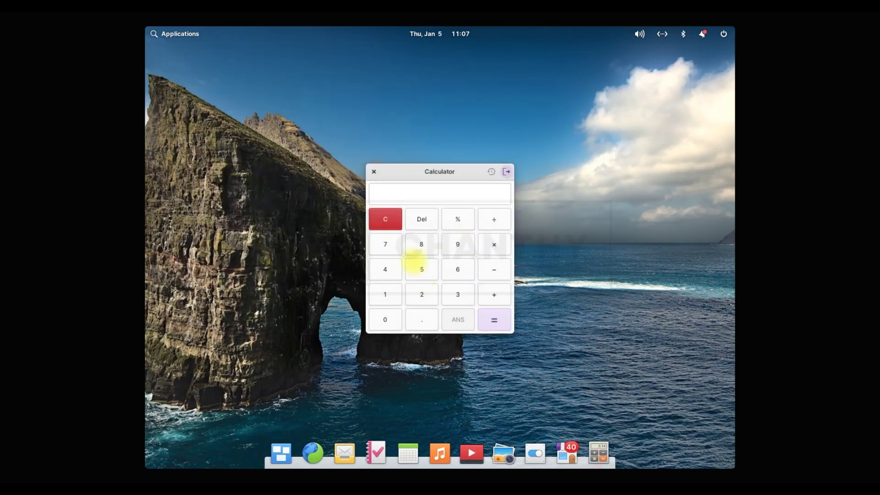
left_click(466, 221)
left_click(494, 219)
type("1")
left_click(506, 172)
left_click(373, 171)
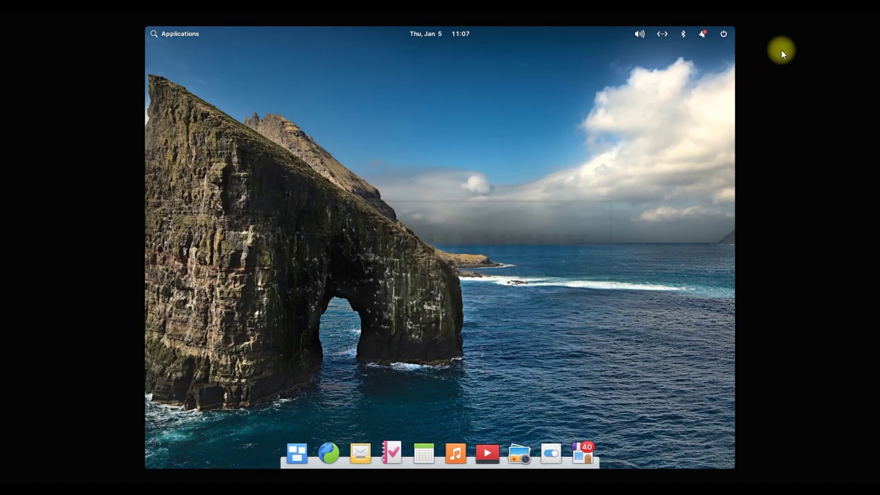
- Shut down elementary OS from the power menu and confirm
left_click(723, 34)
left_click(661, 156)
left_click(539, 274)
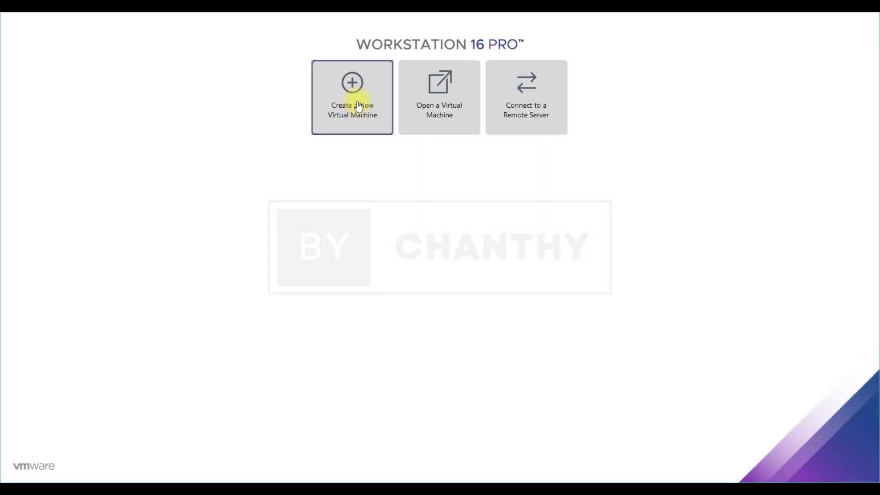
- Start a typical new virtual machine installing from the Elementary OS 6.0 ISO image
left_click(355, 97)
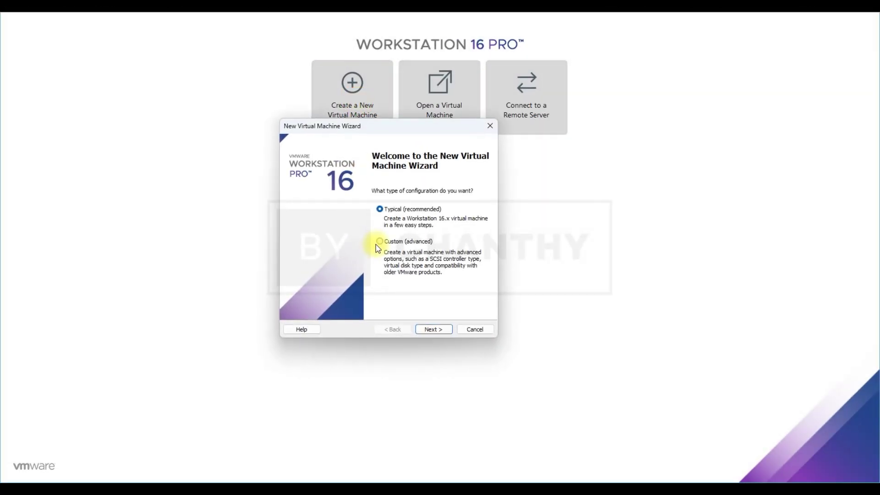
left_click(441, 331)
left_click(294, 231)
left_click(472, 246)
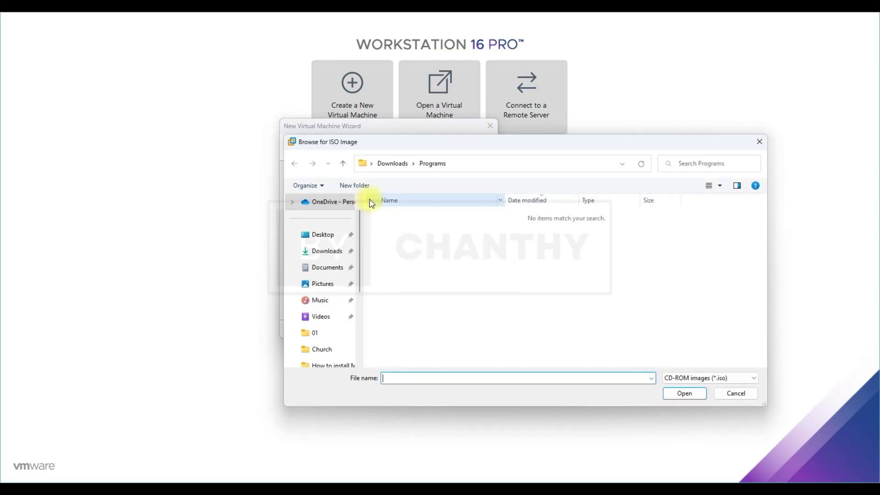
scroll(359, 249, "down", 3)
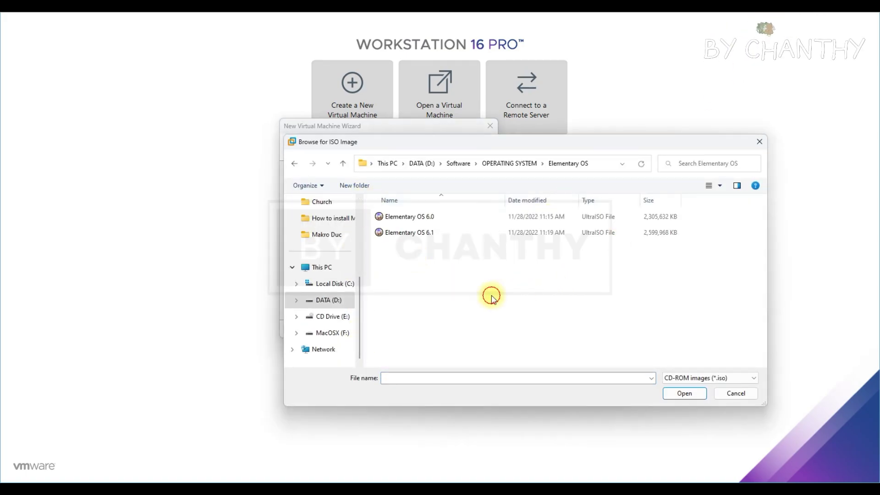
left_click(419, 217)
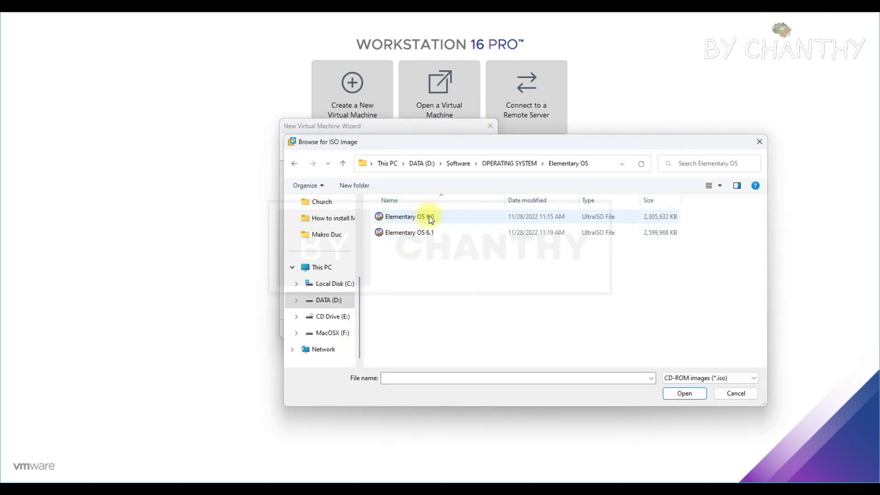
left_click(685, 394)
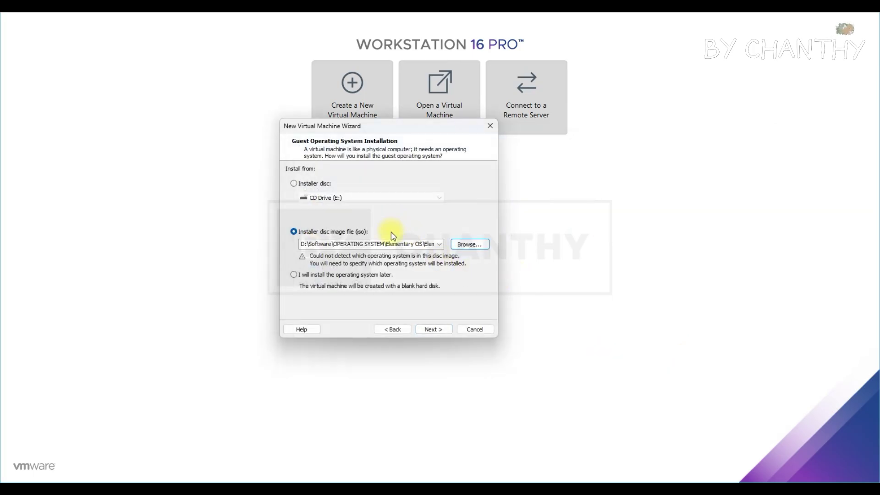
- Set the guest to Linux Ubuntu 64-bit and name the VM 'Elementary OS 6.0'
left_click(443, 333)
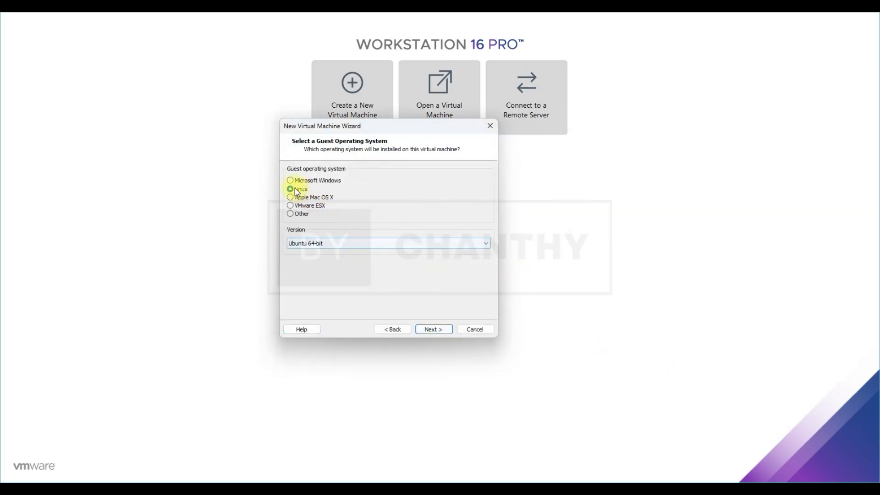
left_click(408, 243)
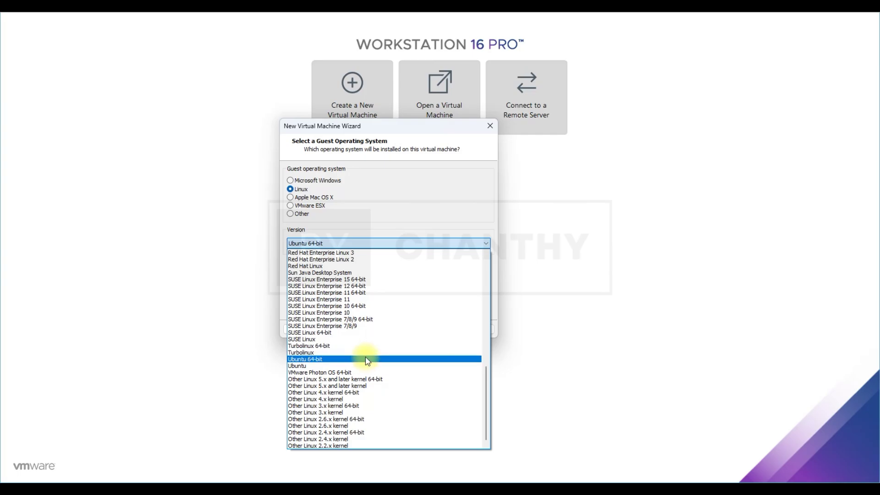
left_click(304, 360)
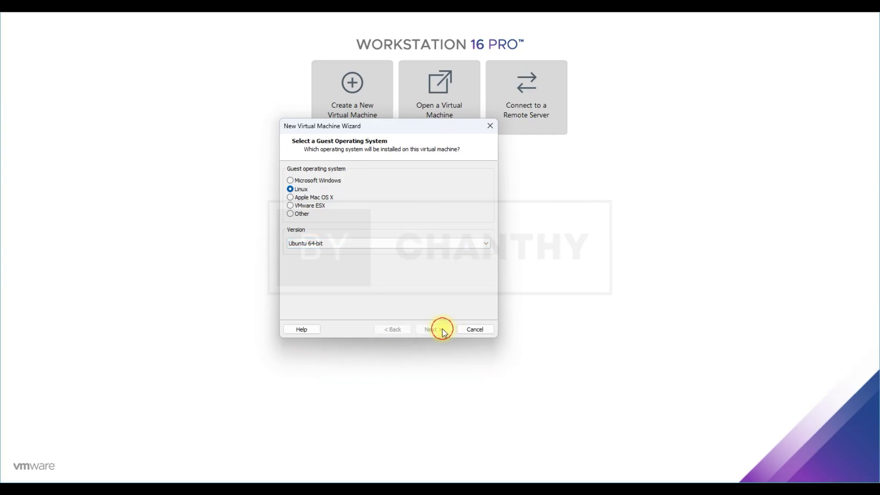
left_click(442, 329)
type("Elementary OS 6.0")
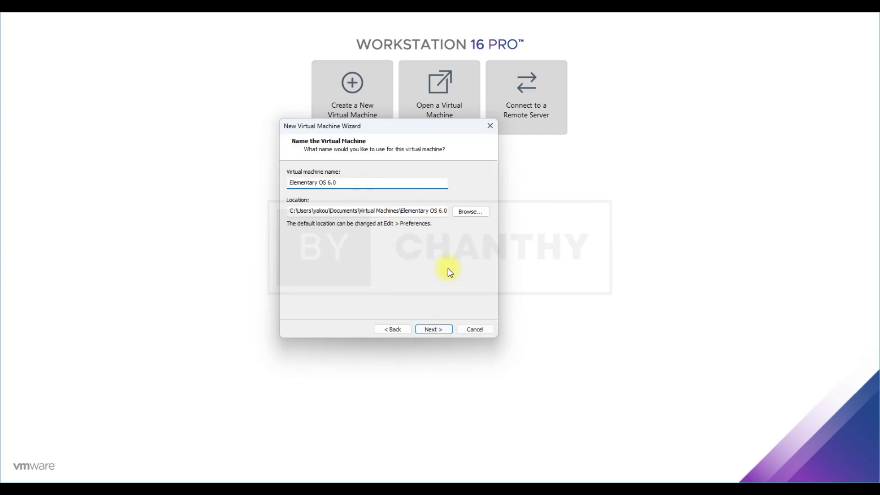
- Give the VM an 80 GB disk and finish the wizard
left_click(434, 330)
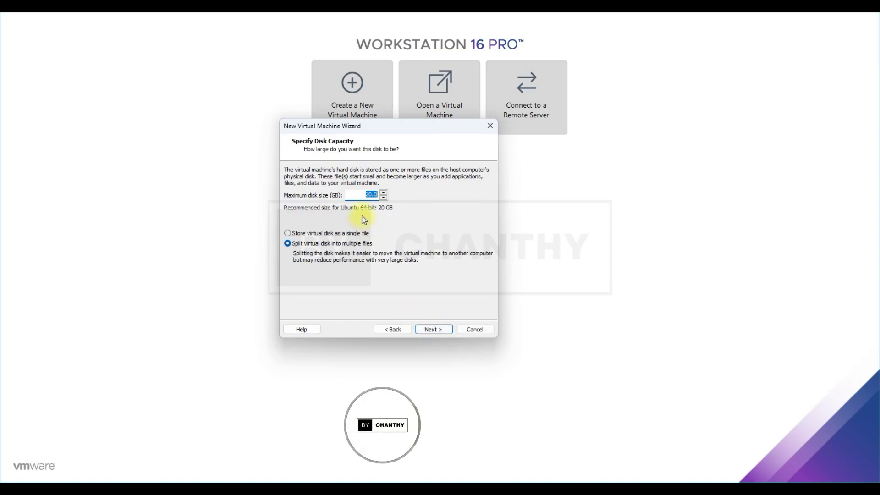
type("80")
left_click(431, 331)
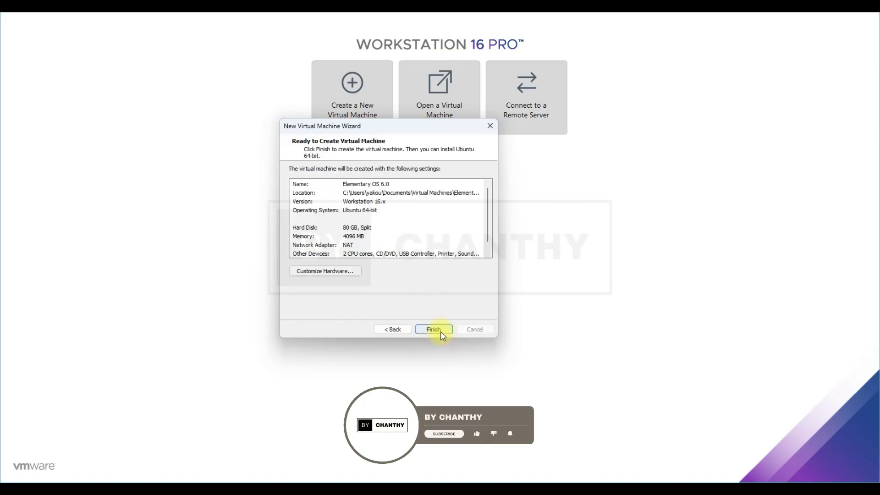
left_click(444, 330)
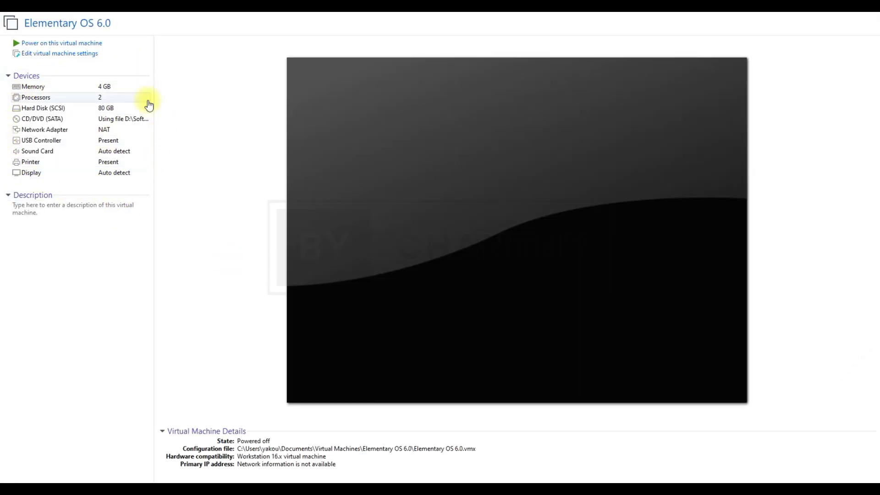
- Power on the VM, interrupt the countdown, and boot 'Try or install elementary OS'
left_click(75, 43)
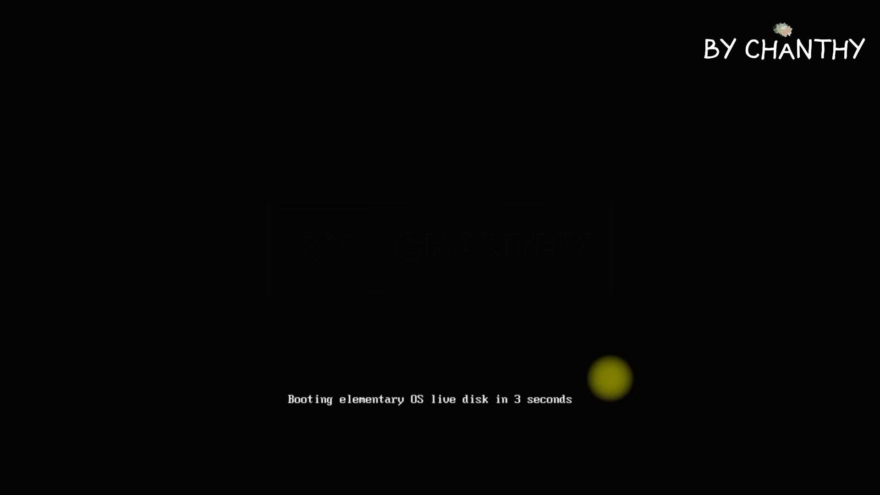
key("Escape")
key("Down")
key("Up")
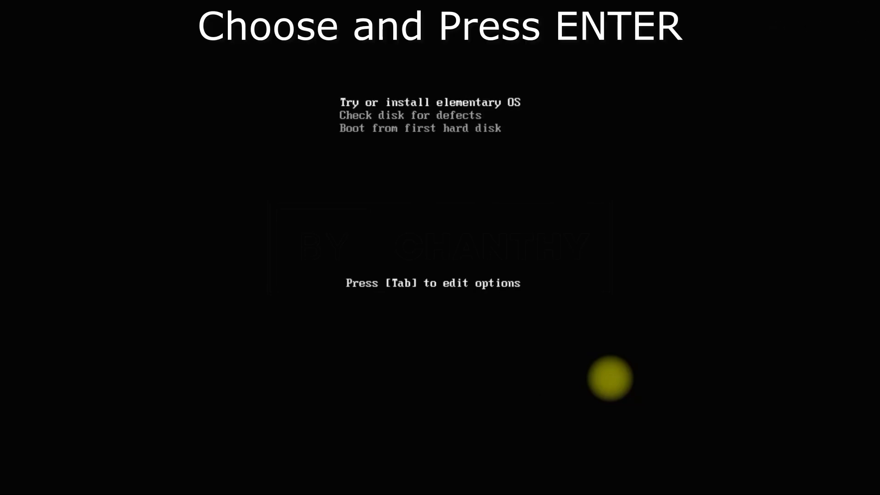
key("Return")
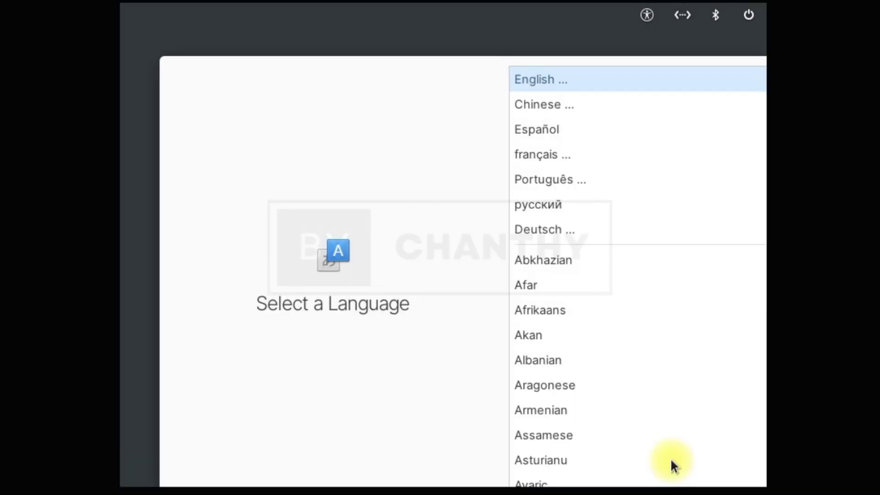
- Choose English (United States) as the language and the Default English (US) keyboard layout
double_click(546, 79)
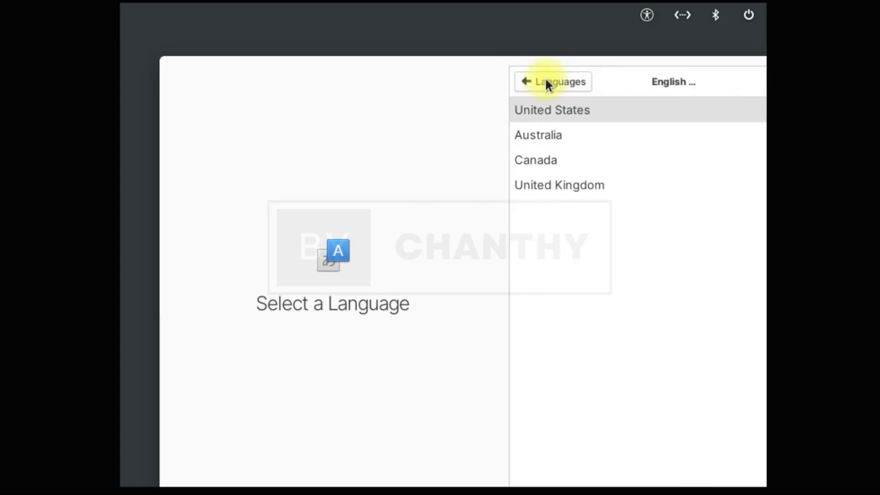
left_click(548, 109)
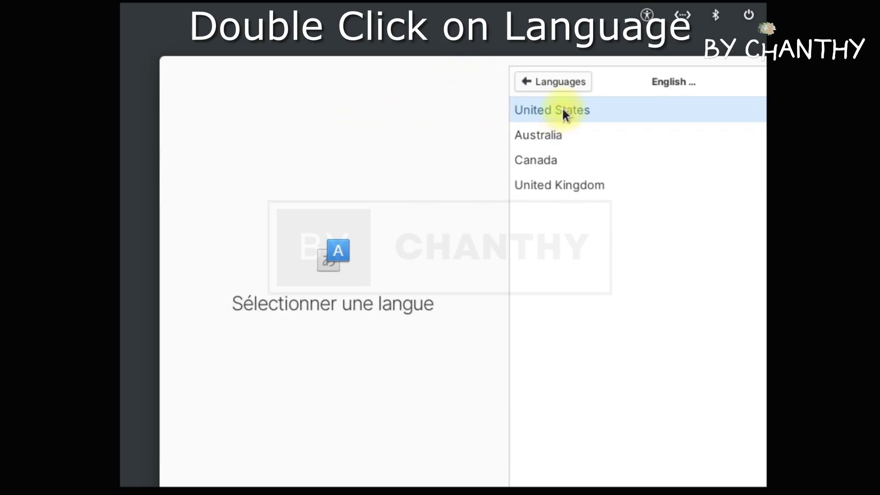
double_click(561, 106)
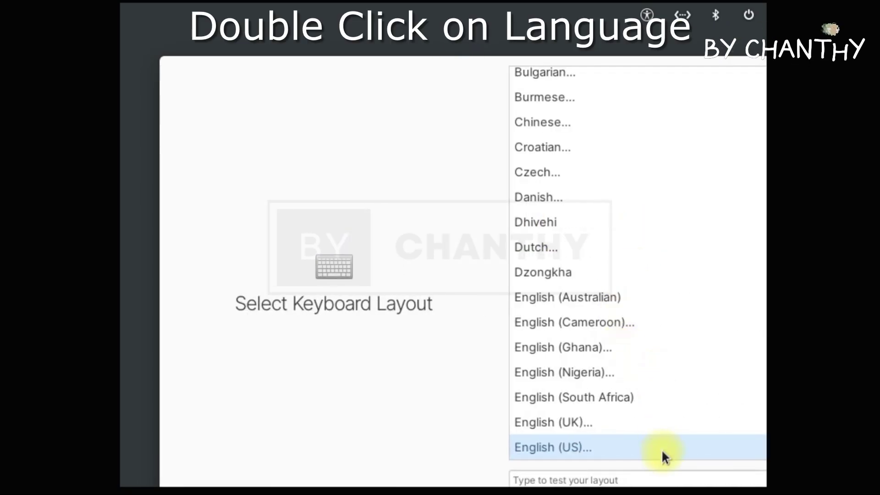
double_click(575, 444)
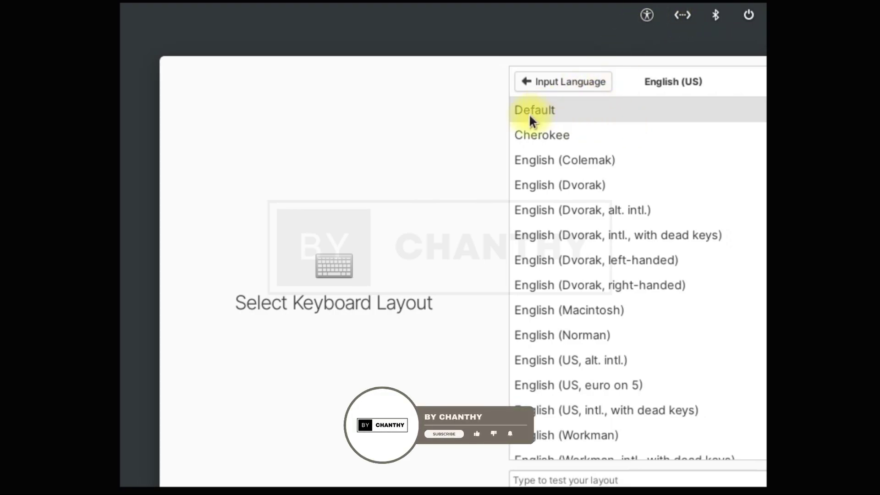
left_click(553, 115)
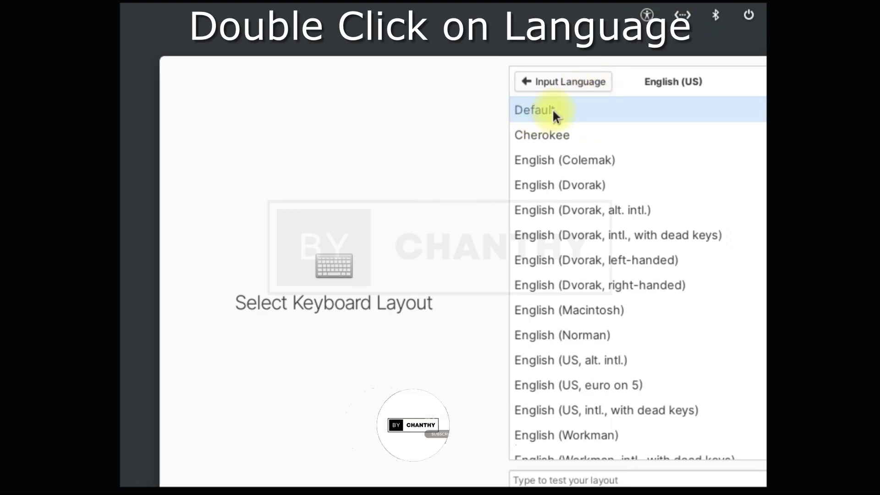
double_click(553, 112)
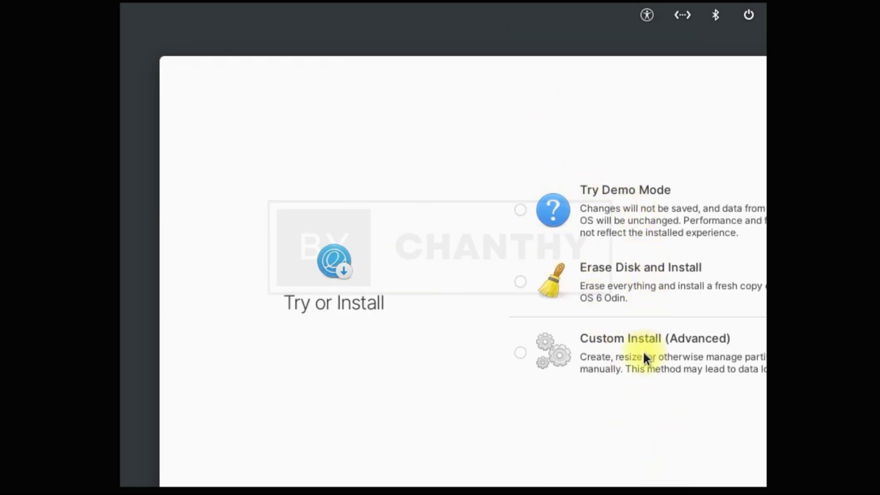
- Choose Erase Disk and Install on the VMware virtual drive and start without encryption
left_click(520, 281)
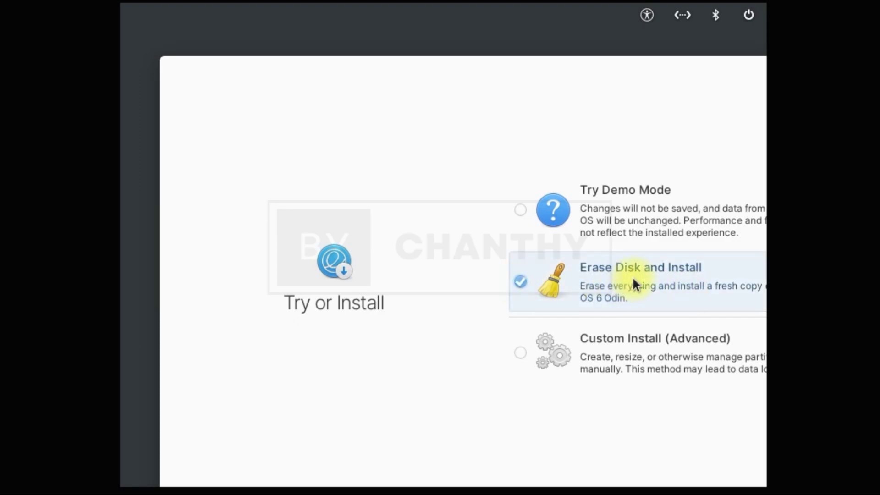
key("Tab")
key("Tab")
key("Return")
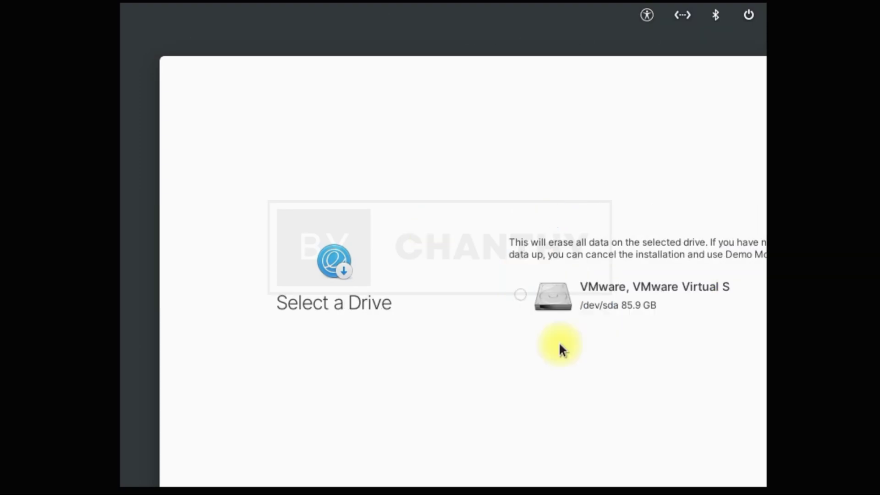
left_click(522, 294)
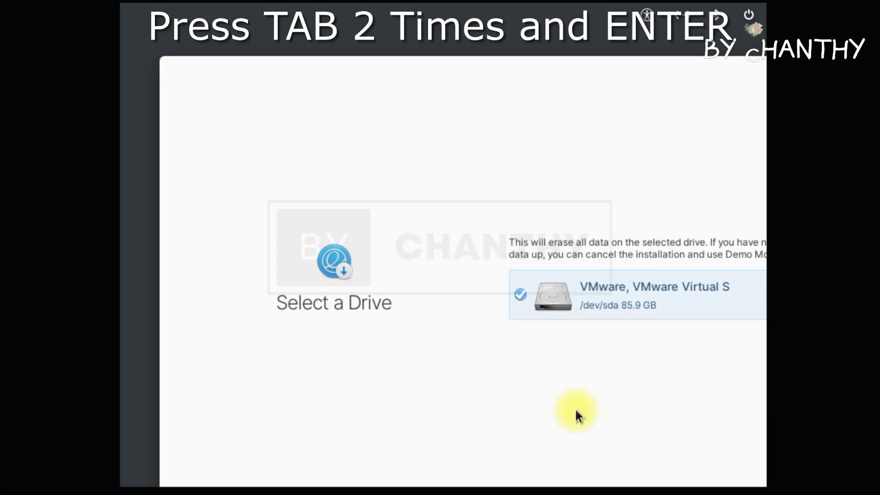
key("Tab")
key("Tab")
key("Return")
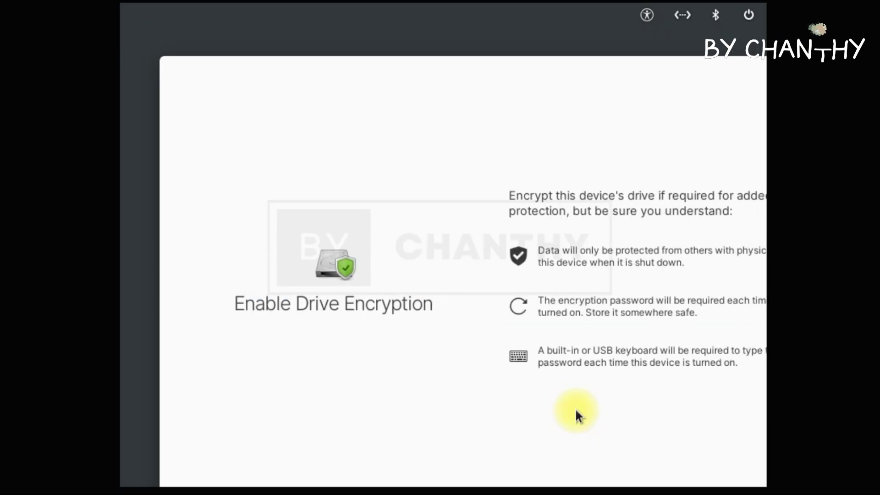
key("Tab")
key("Tab")
key("Return")
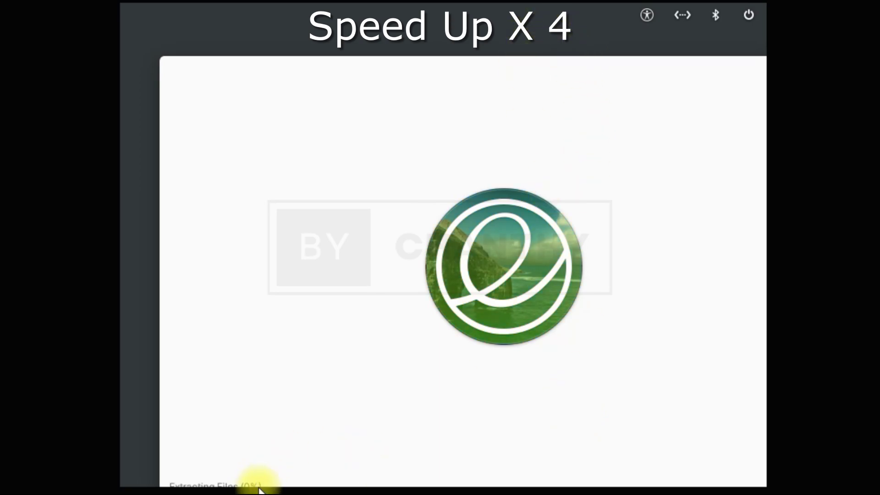
- Open the installer's power options in the top bar while installation runs
left_click(749, 15)
left_click(647, 14)
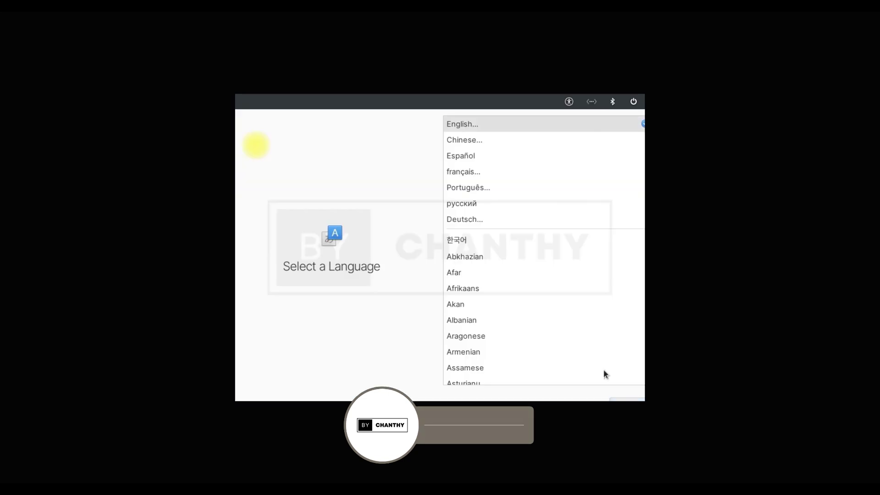
- Set the language to English (United States) and keyboard to English (US) in first-boot setup
left_click(467, 123)
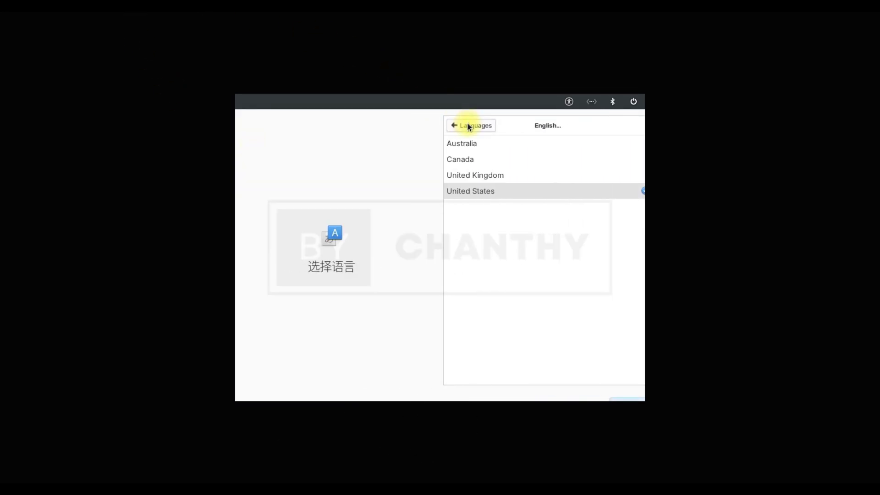
left_click(488, 192)
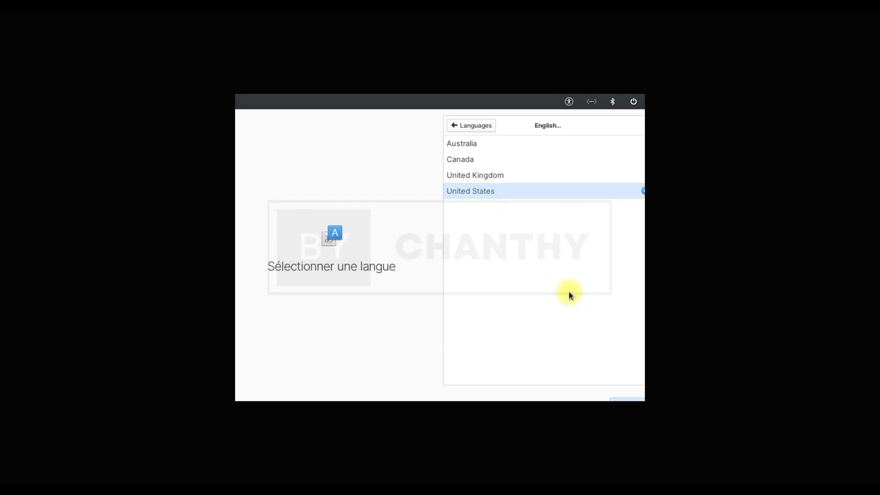
left_click(632, 401)
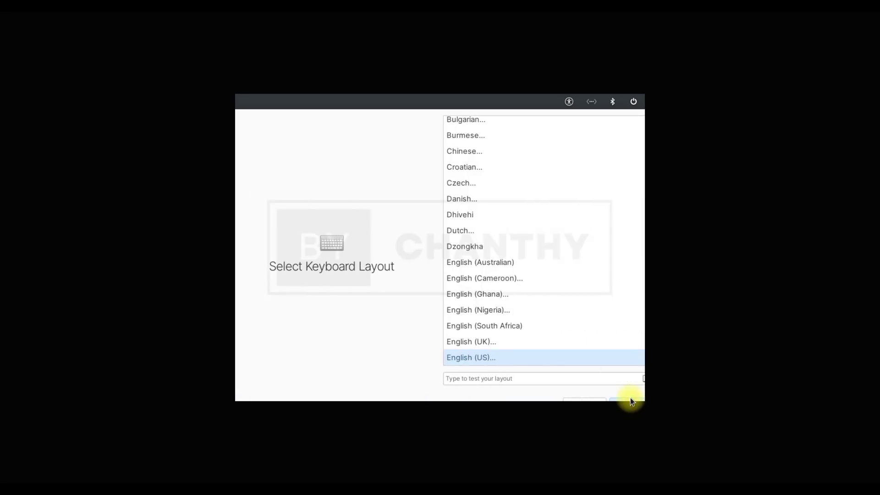
left_click(487, 356)
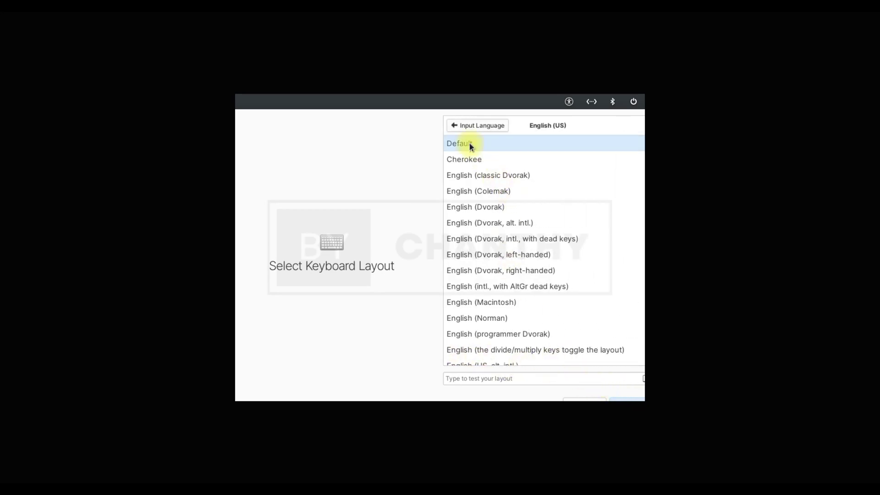
left_click(630, 399)
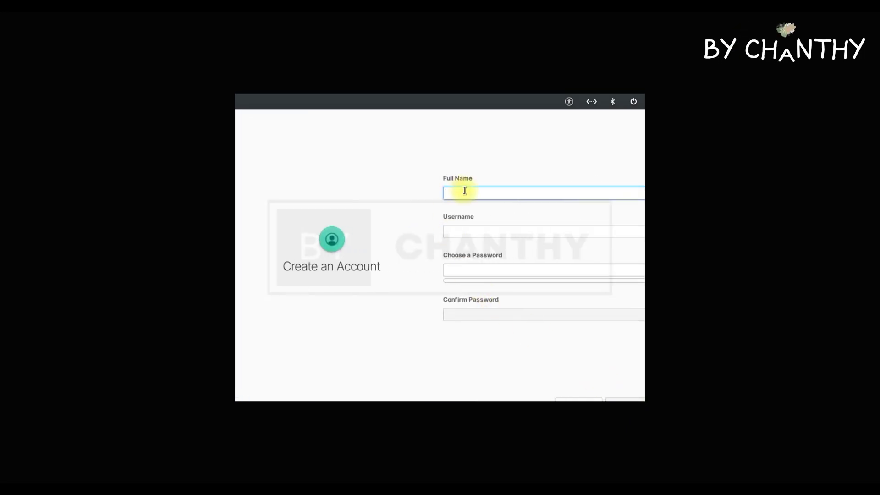
- Create the user account with a full name and confirmed password, then log in with it
type("TOPSHARE")
key("Tab")
key("Tab")
type("1234567890")
key("Tab")
type("1234567890")
left_click(631, 397)
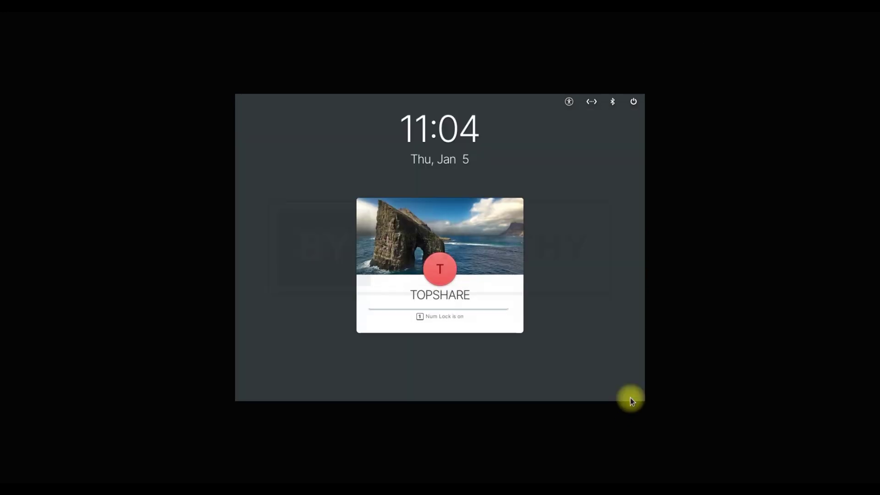
type("1234567890")
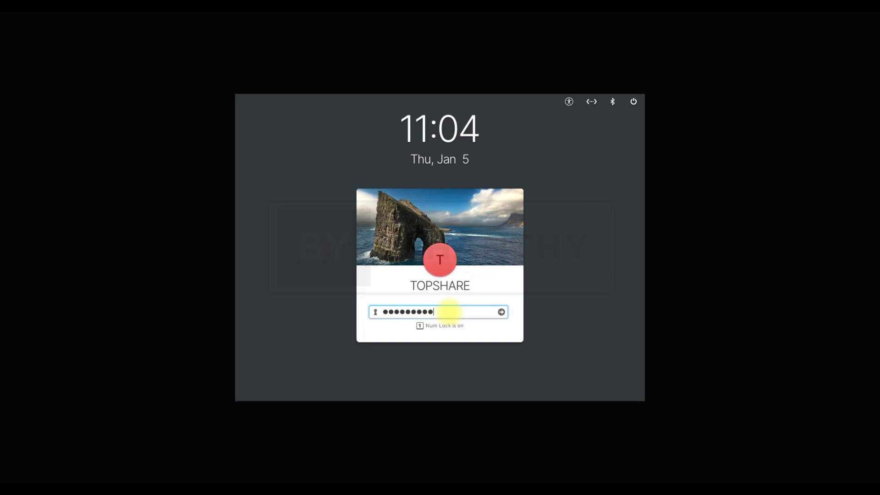
left_click(502, 311)
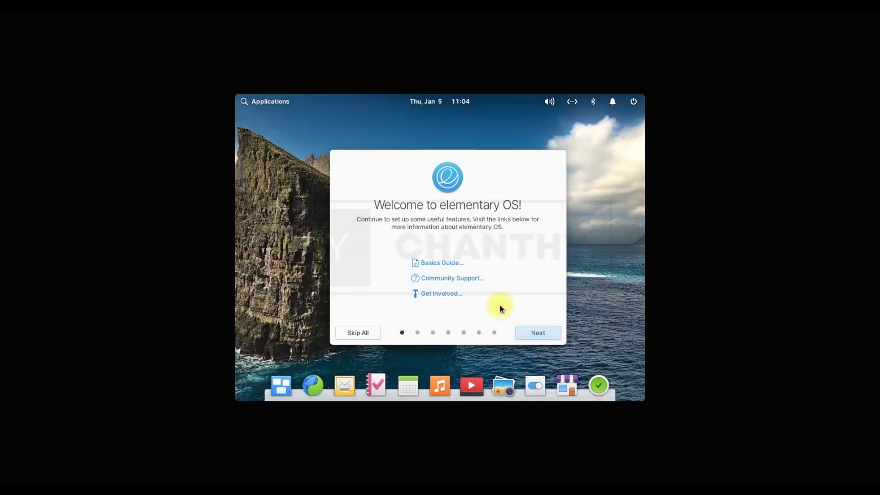
- Try the Dark style before keeping Default, and try the slate and brown accent colours
left_click(534, 334)
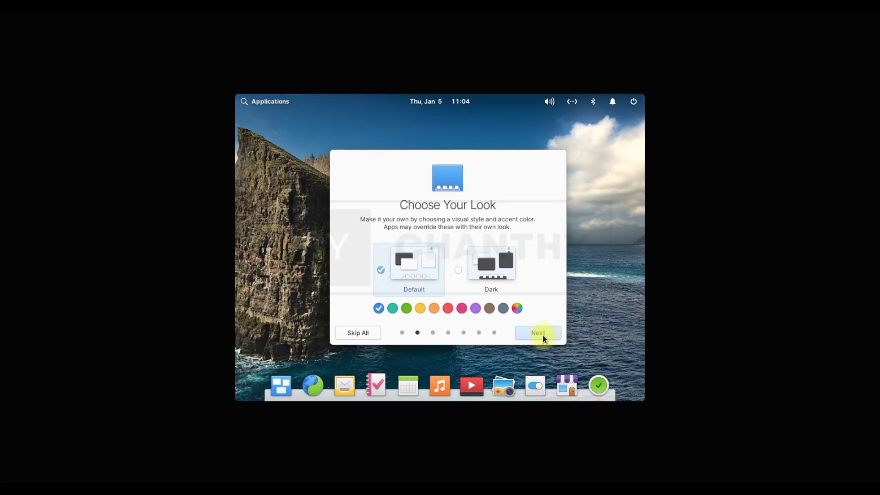
left_click(458, 269)
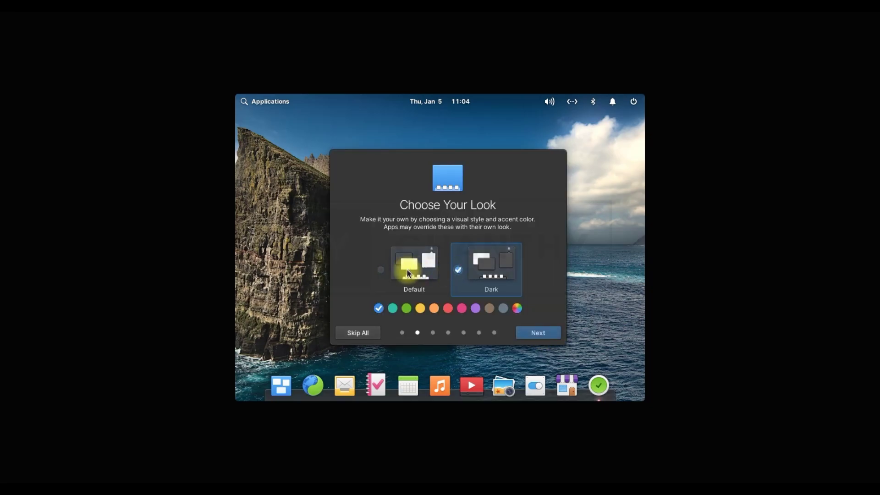
left_click(383, 272)
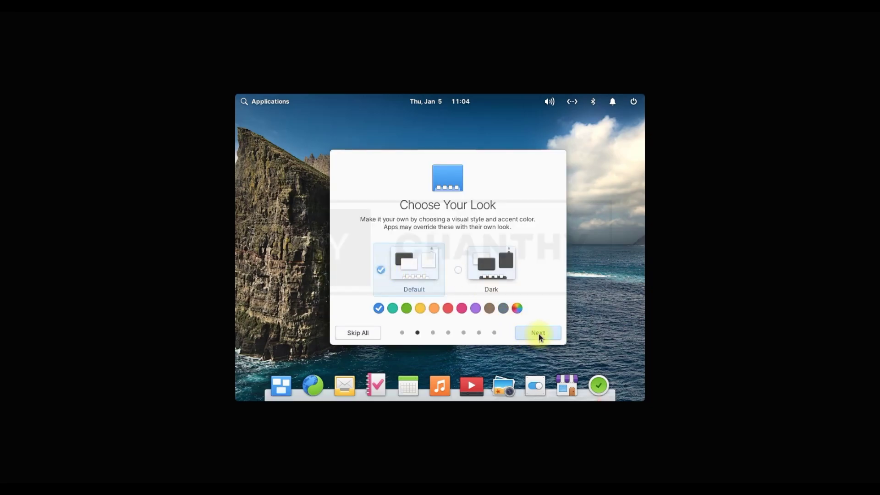
left_click(504, 310)
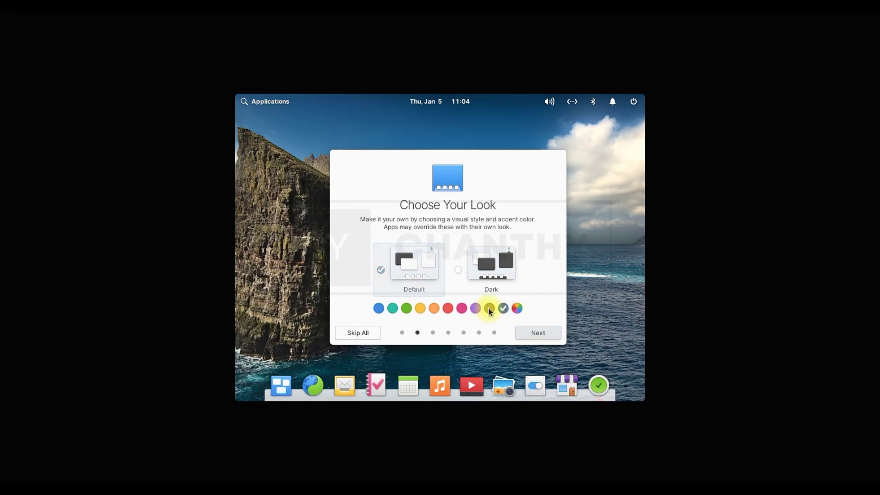
left_click(489, 307)
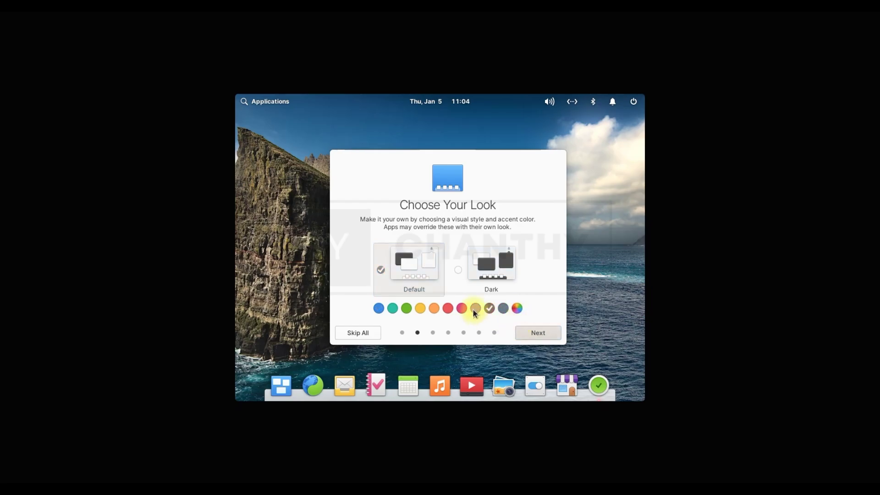
left_click(551, 333)
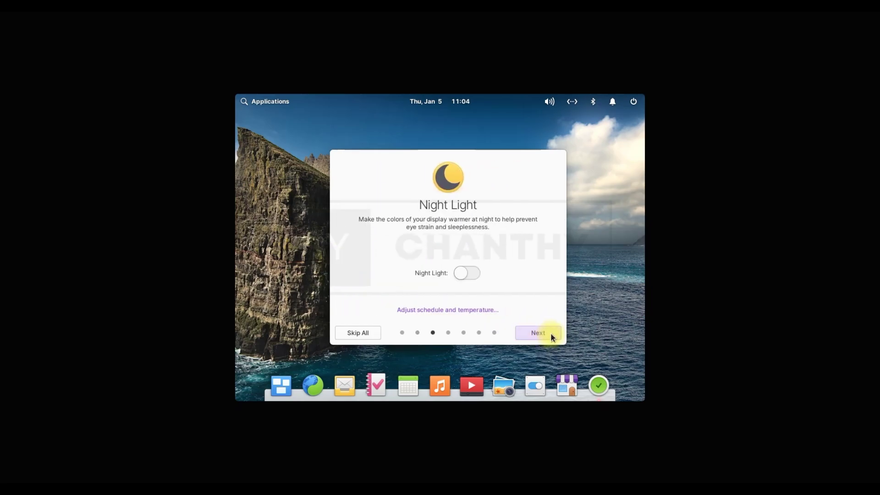
- Turn Night Light off and finish the remaining welcome pages through Get Started
left_click(471, 274)
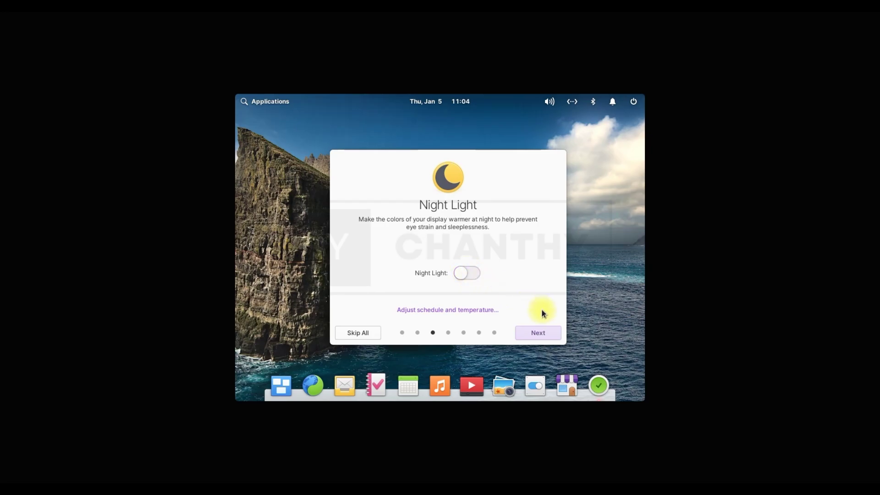
left_click(549, 335)
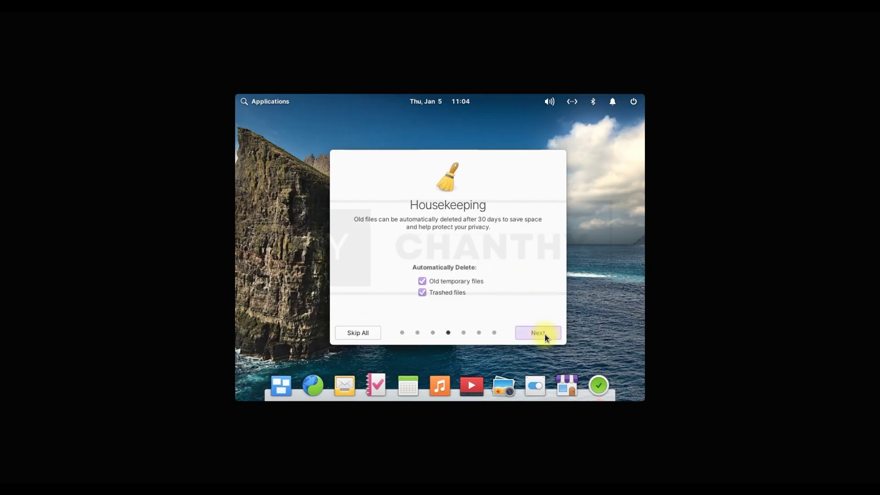
left_click(544, 335)
left_click(544, 334)
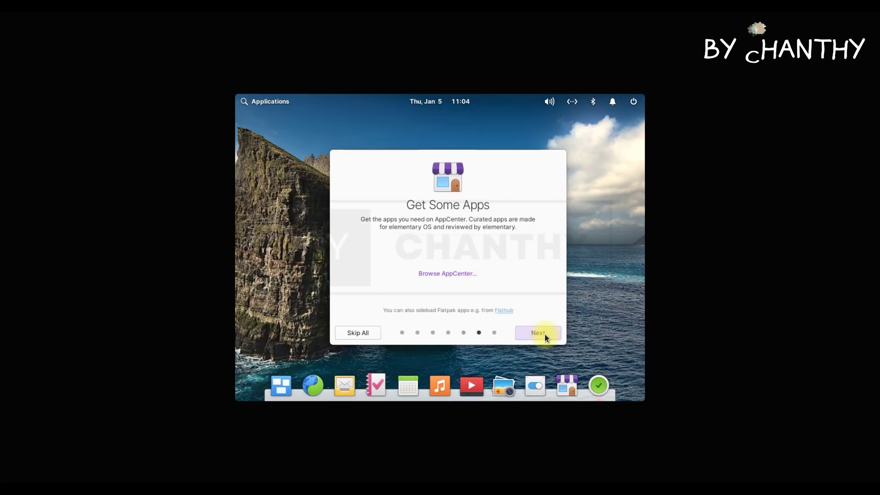
left_click(544, 334)
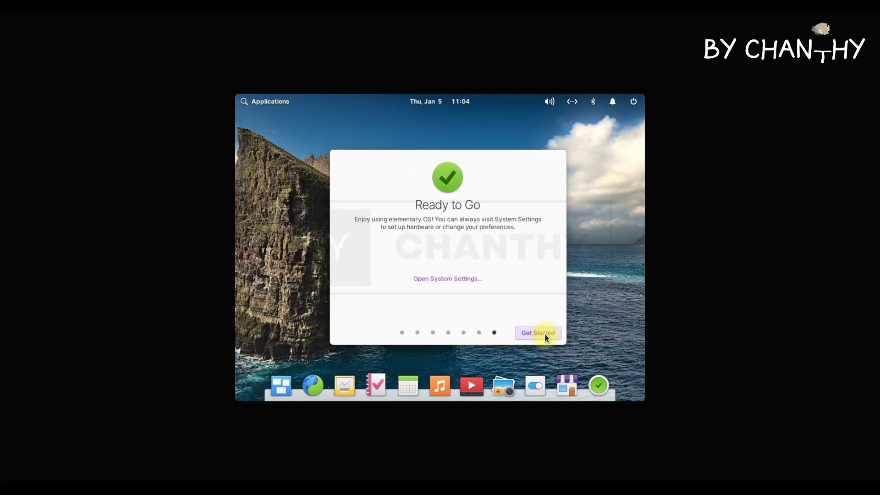
left_click(545, 334)
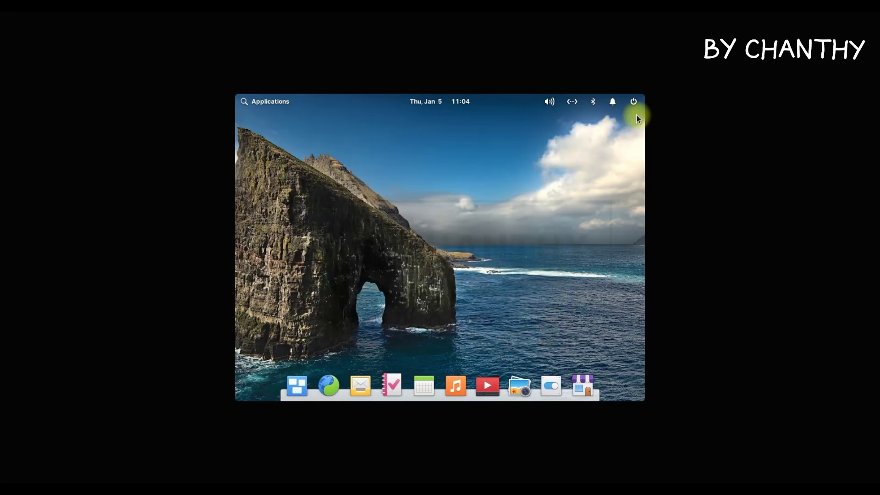
- Open the Displays page of System Settings, glancing at the scaling factors and Night Light
left_click(633, 101)
mouse_move(612, 101)
left_click(334, 161)
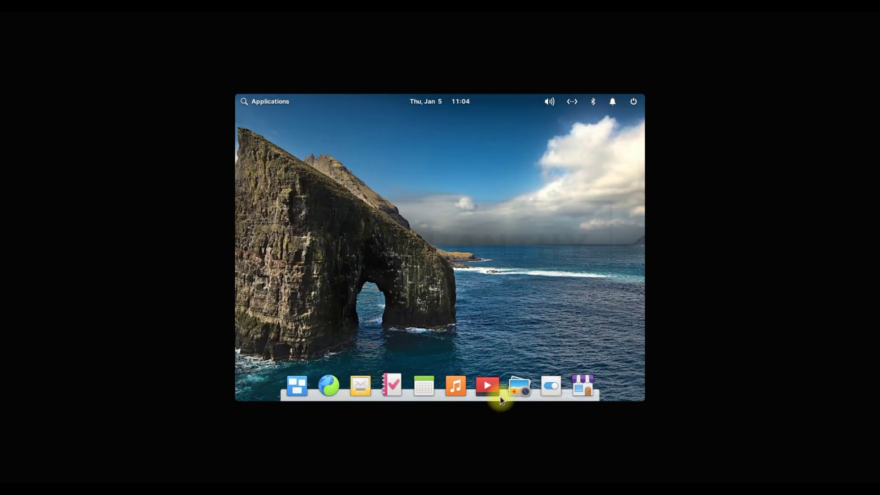
left_click(550, 385)
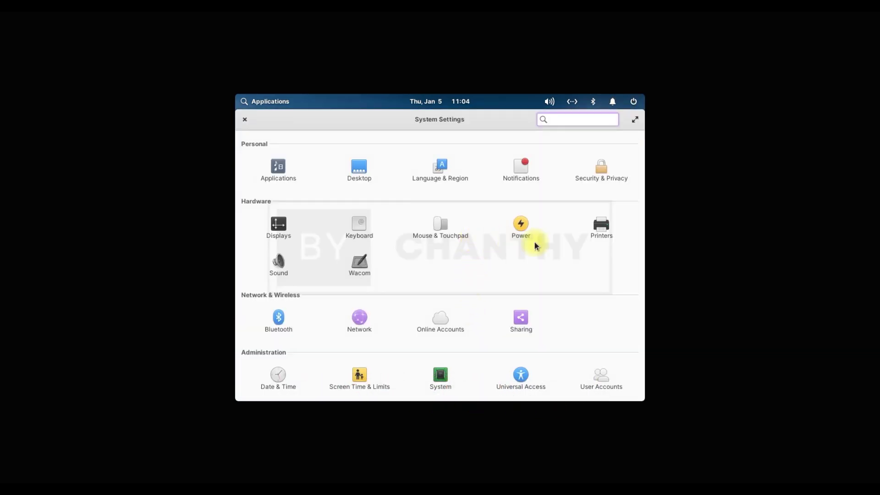
left_click(279, 231)
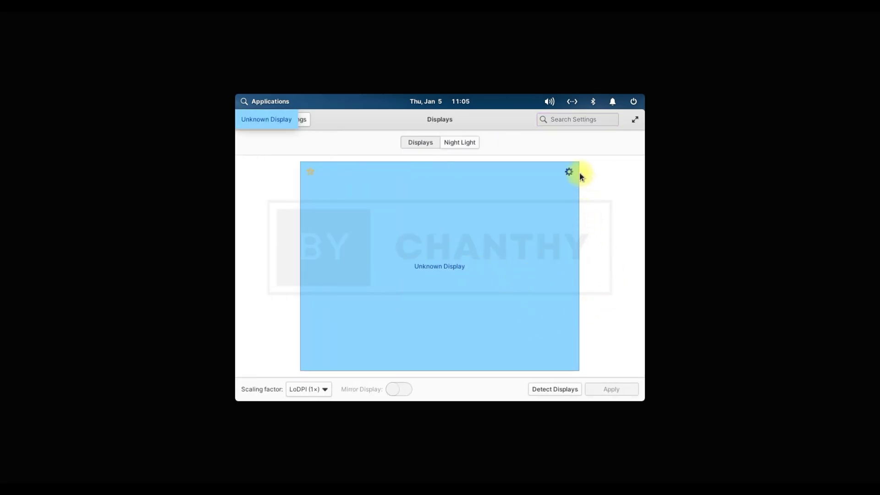
left_click(319, 389)
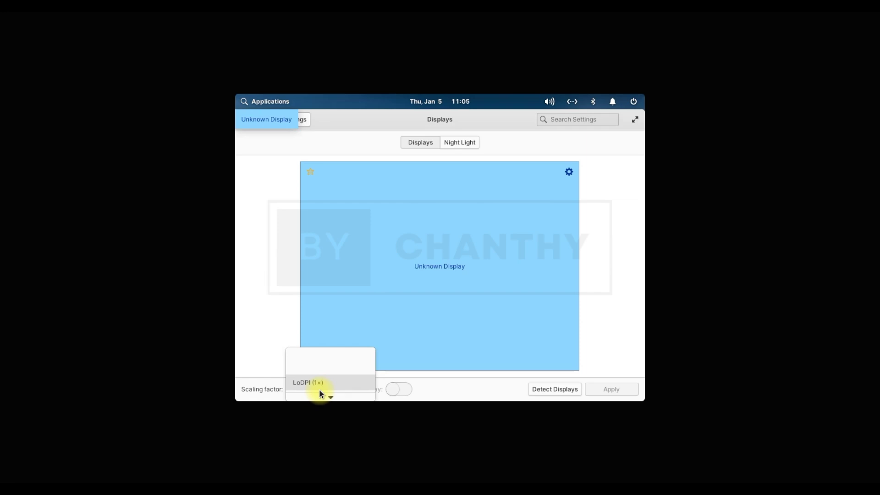
left_click(581, 309)
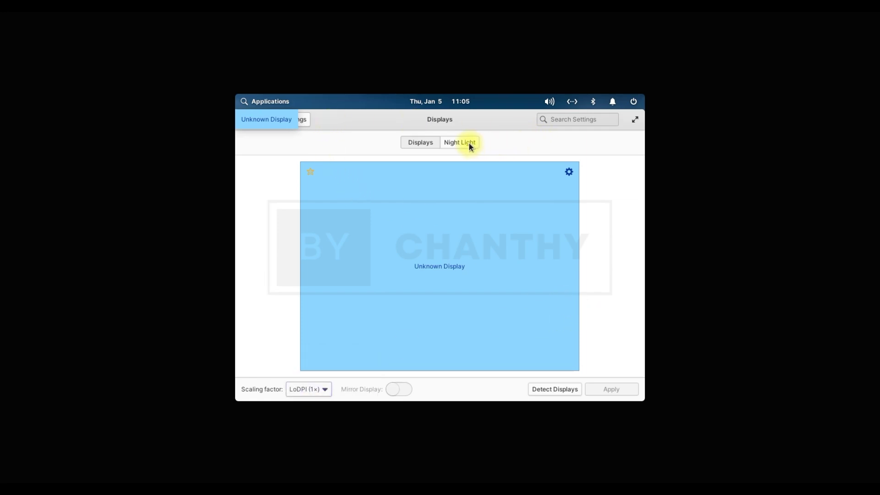
left_click(468, 142)
left_click(419, 142)
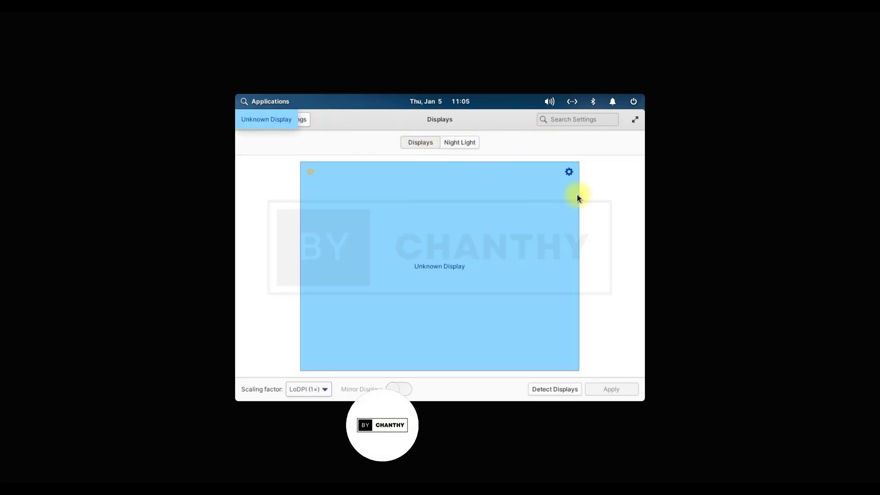
- Set the display resolution to 1152 × 864 (4:3), apply it and keep the configuration
left_click(570, 171)
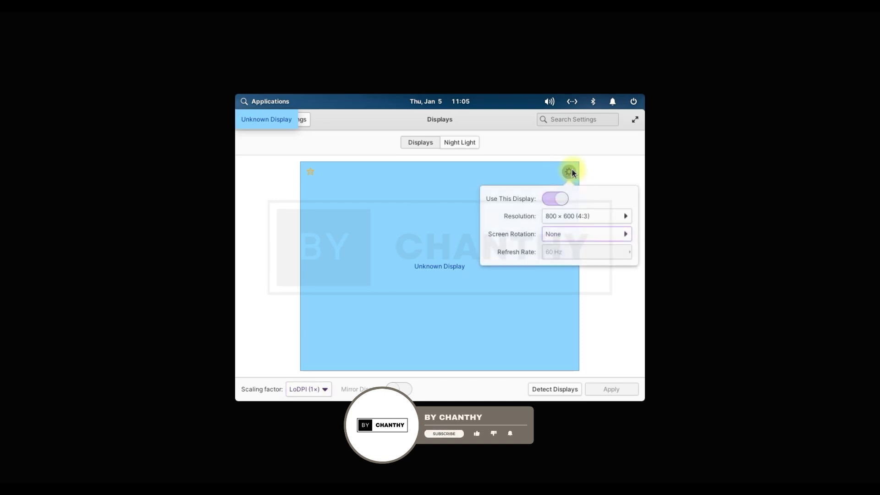
left_click(588, 215)
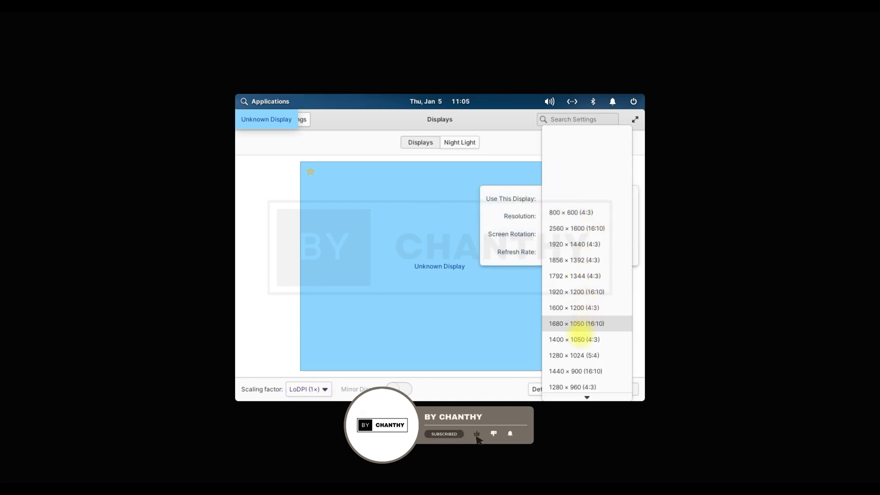
scroll(576, 377, "down", 3)
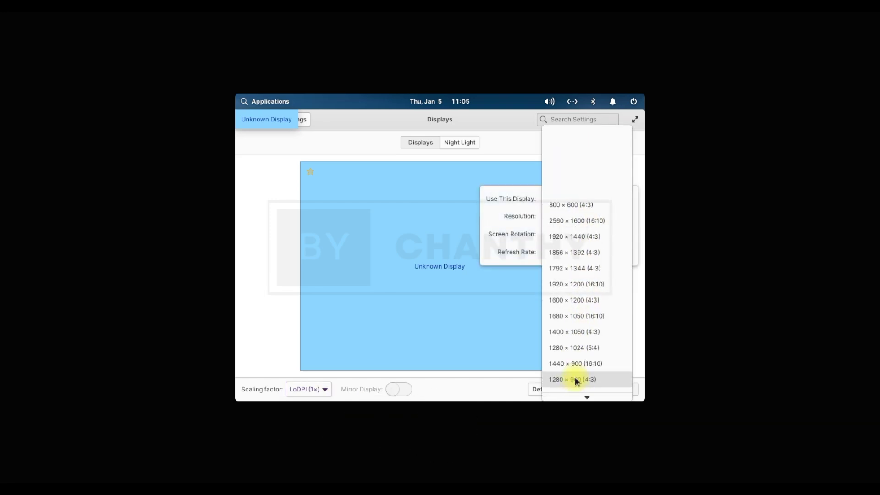
scroll(574, 377, "down", 2)
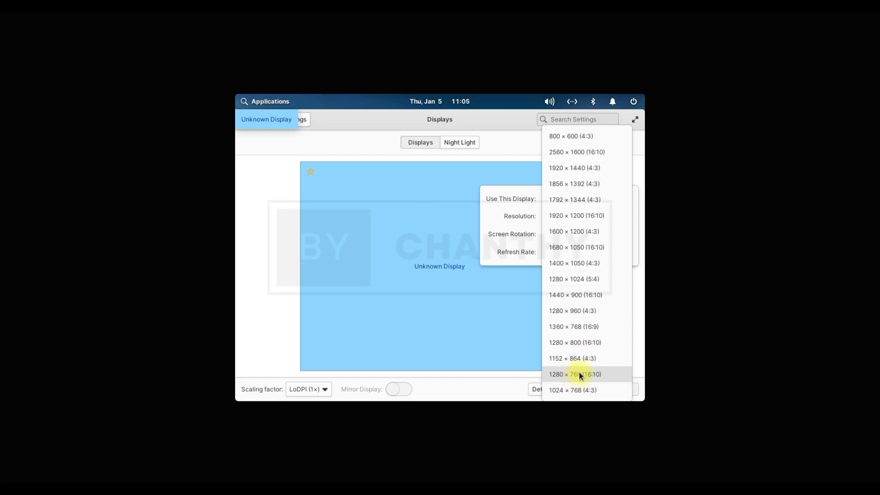
left_click(584, 359)
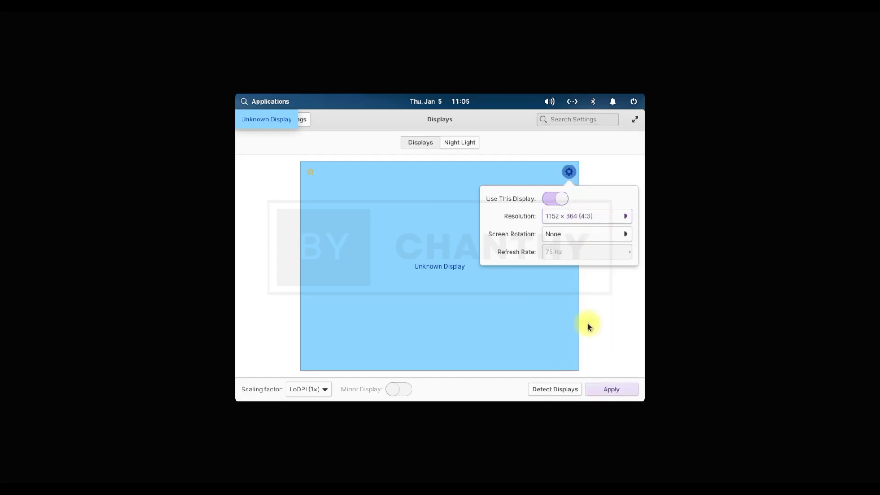
left_click(617, 390)
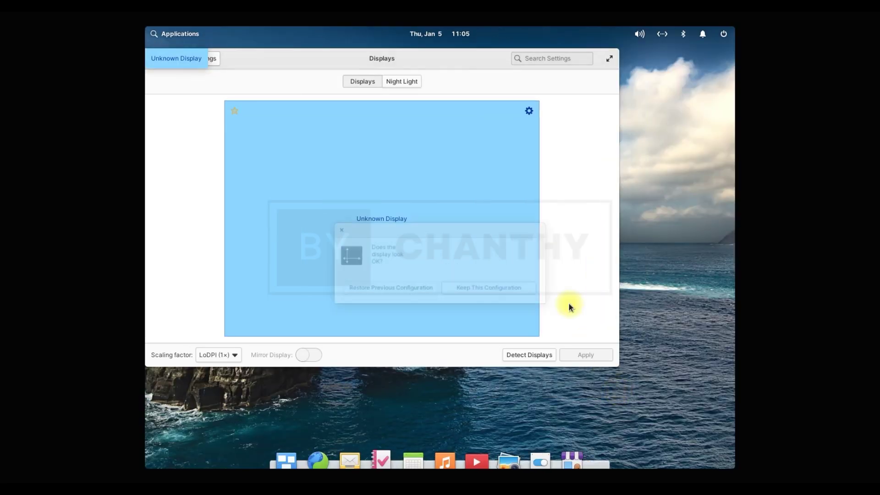
left_click(483, 289)
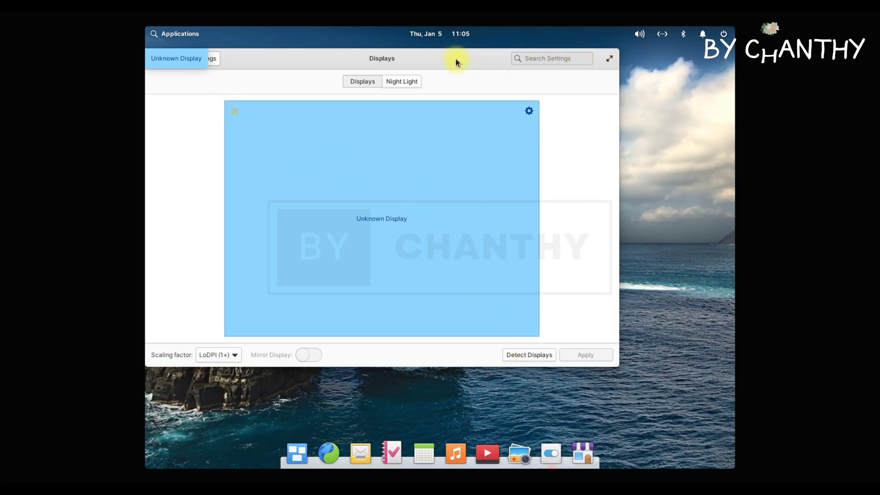
- Close the Displays settings and check the power, notifications and Bluetooth panel indicators
left_click_drag(455, 60, 581, 130)
left_click(271, 131)
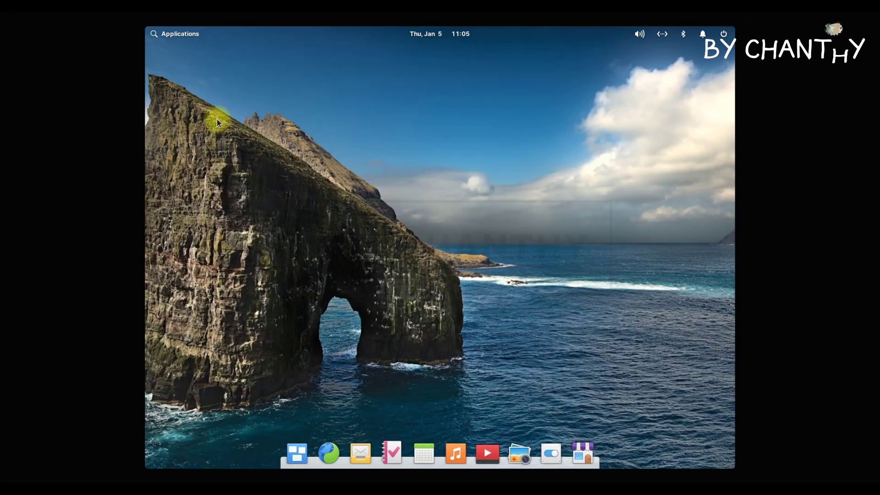
left_click(723, 34)
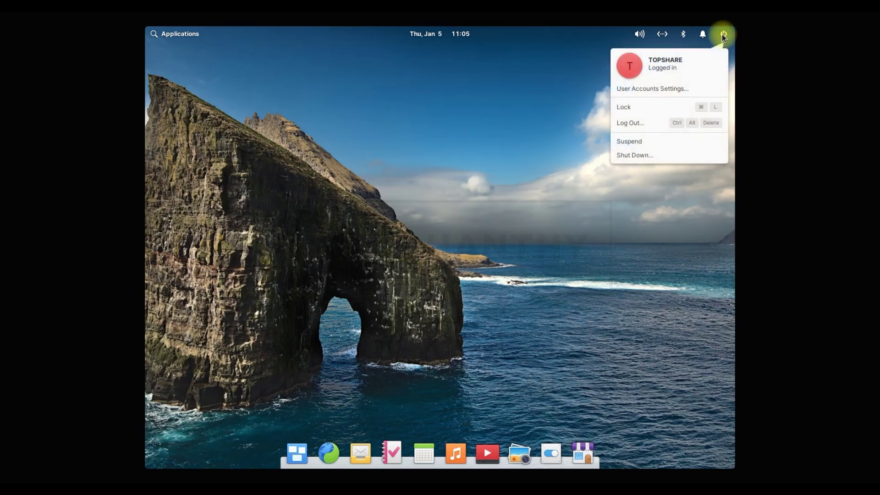
left_click(700, 34)
left_click(700, 34)
left_click(676, 36)
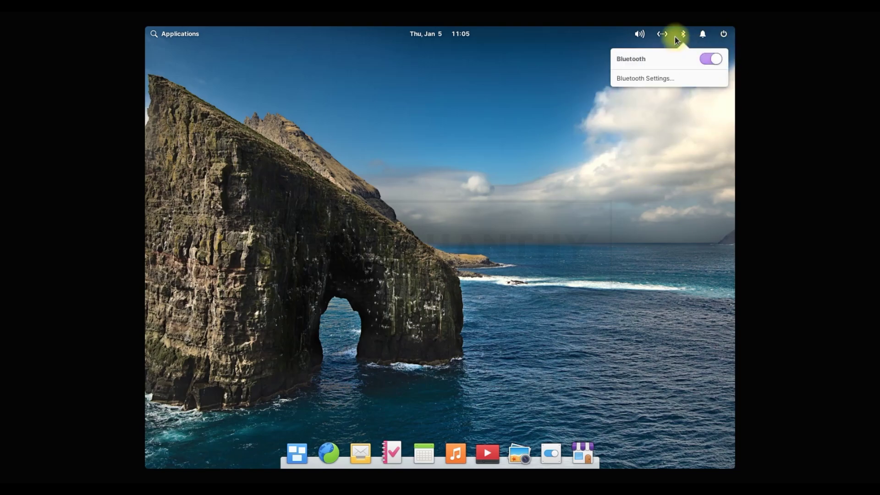
mouse_move(637, 35)
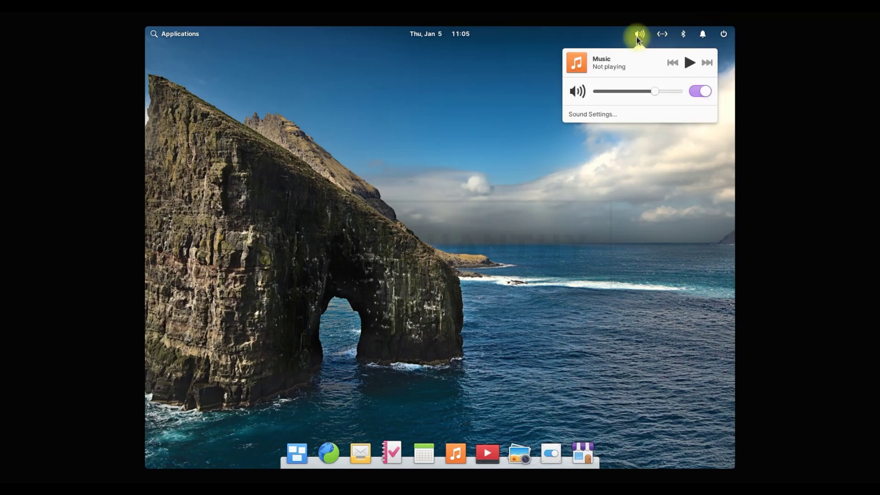
- Flip the panel calendar to February and back, then browse both Applications launcher pages
left_click(457, 31)
left_click(457, 31)
left_click(427, 61)
left_click(397, 63)
left_click(228, 112)
left_click(165, 32)
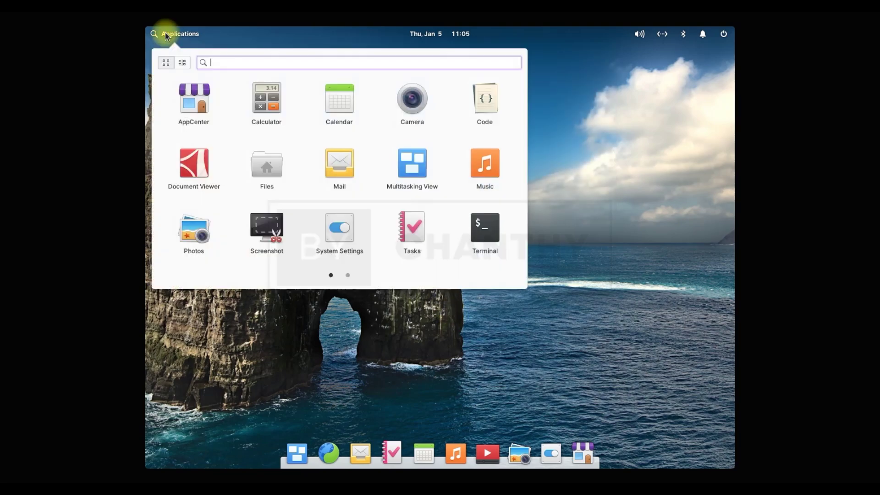
left_click(347, 275)
left_click(567, 332)
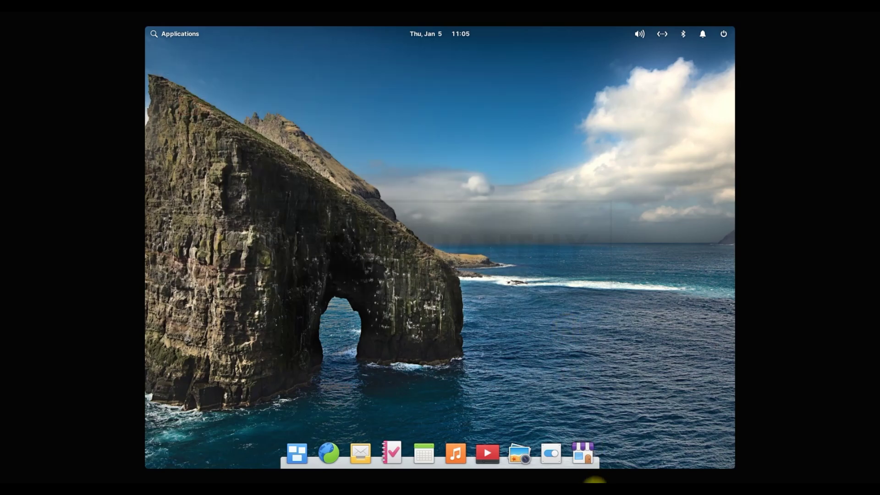
- Look through AppCenter from the dock, close it, and reopen System Settings
left_click(583, 454)
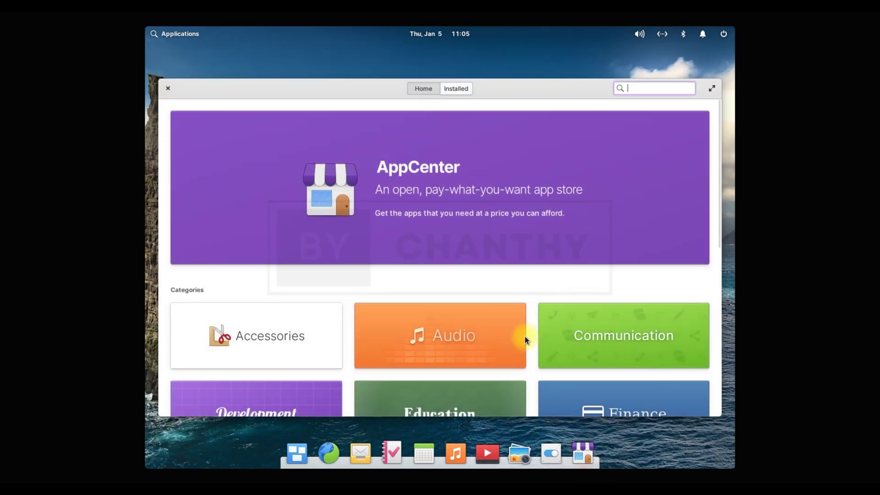
scroll(719, 218, "down", 10)
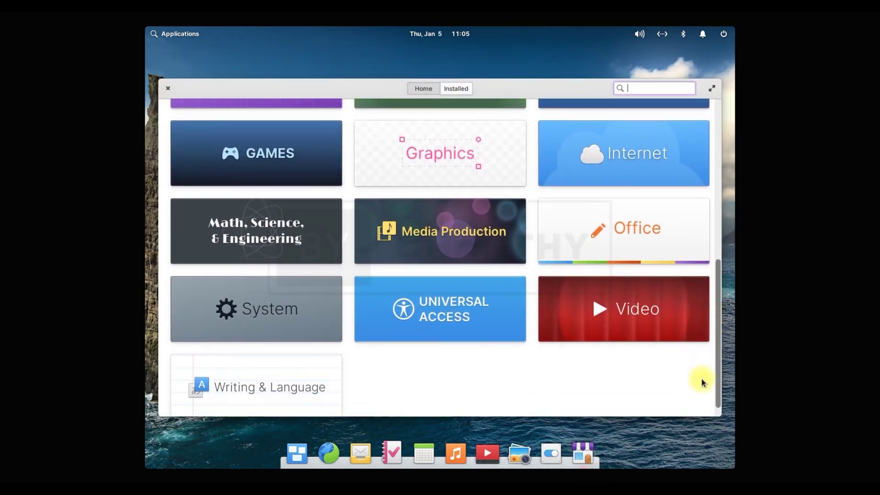
scroll(714, 323, "up", 10)
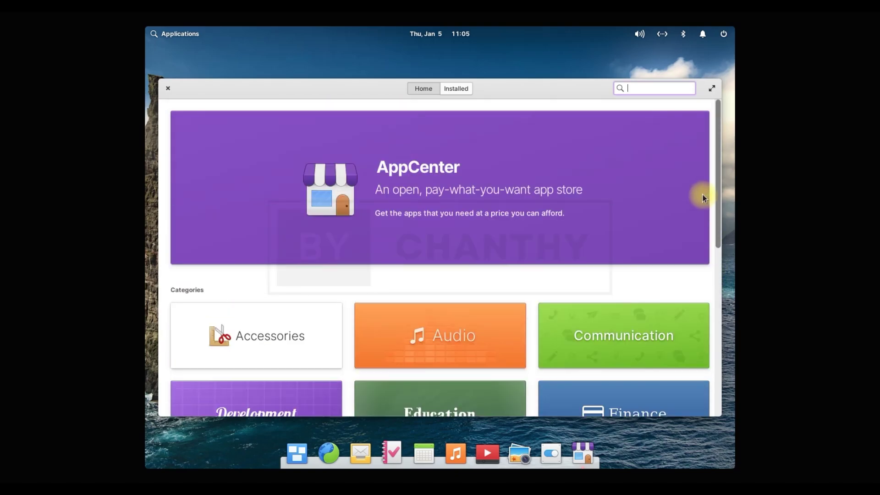
left_click(167, 88)
left_click(552, 452)
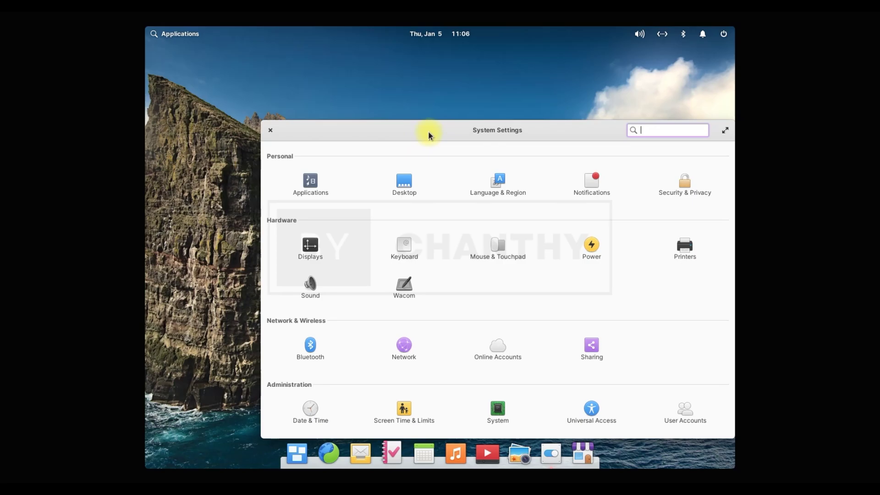
- View Default applications, then the System page showing elementary OS 6 Odin on Ubuntu 20.04.2 LTS
left_click_drag(428, 131, 323, 97)
left_click(214, 152)
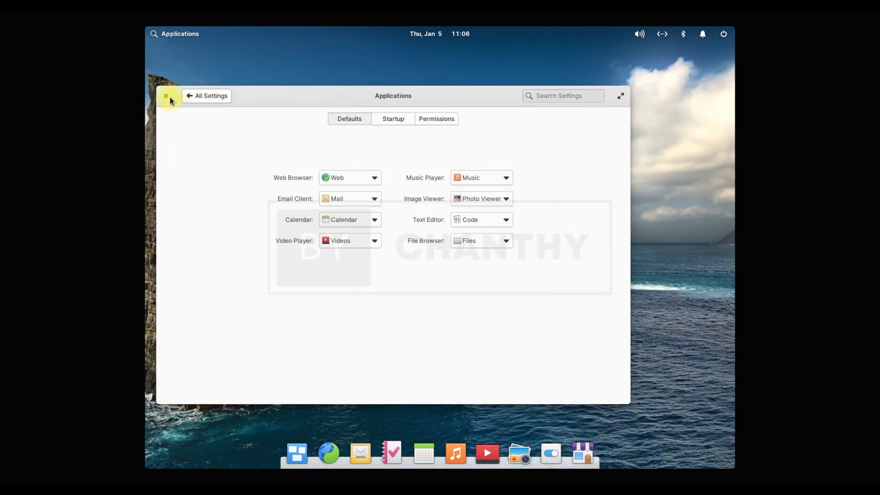
left_click(206, 97)
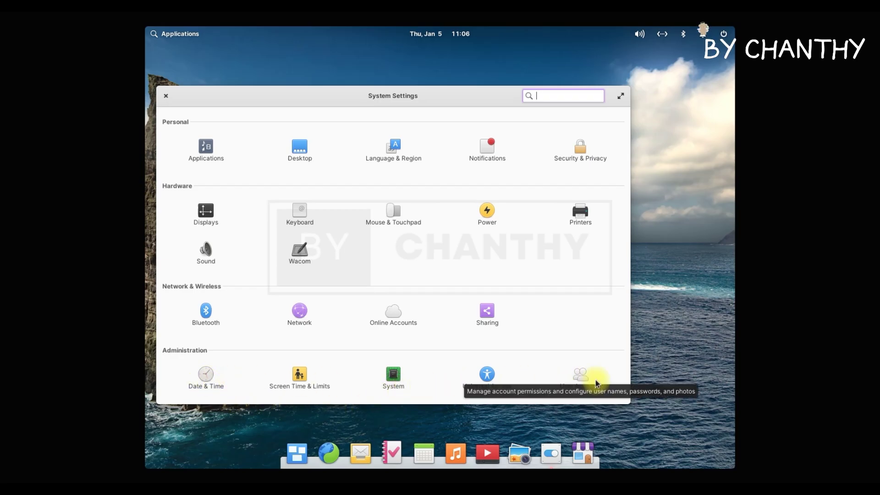
left_click(375, 374)
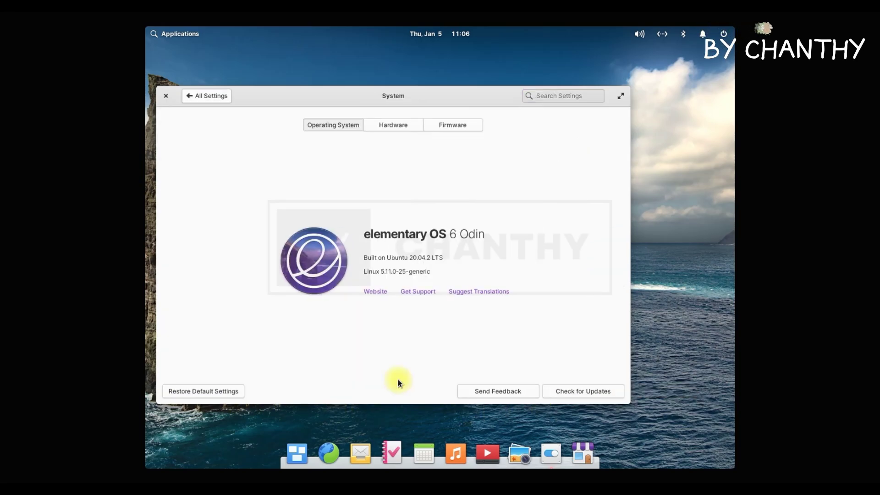
left_click_drag(364, 234, 472, 238)
left_click_drag(364, 257, 380, 272)
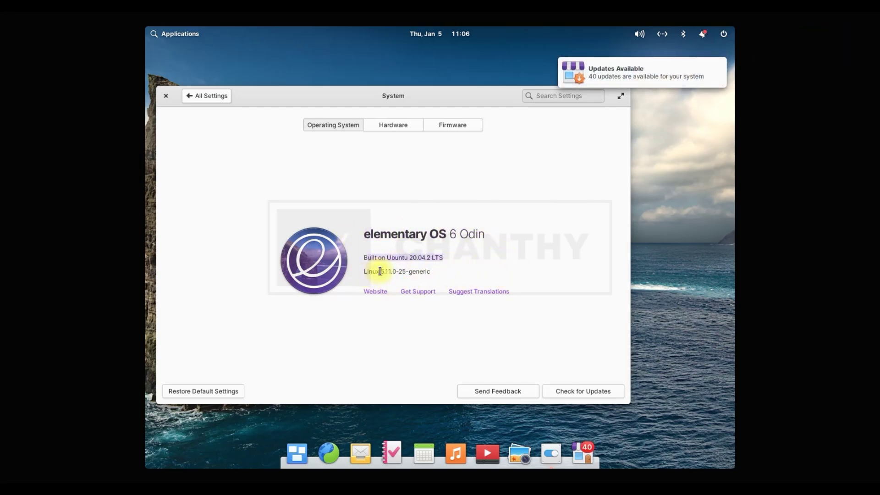
- Return to the overview, close System Settings and launch Photos from the dock
left_click(203, 96)
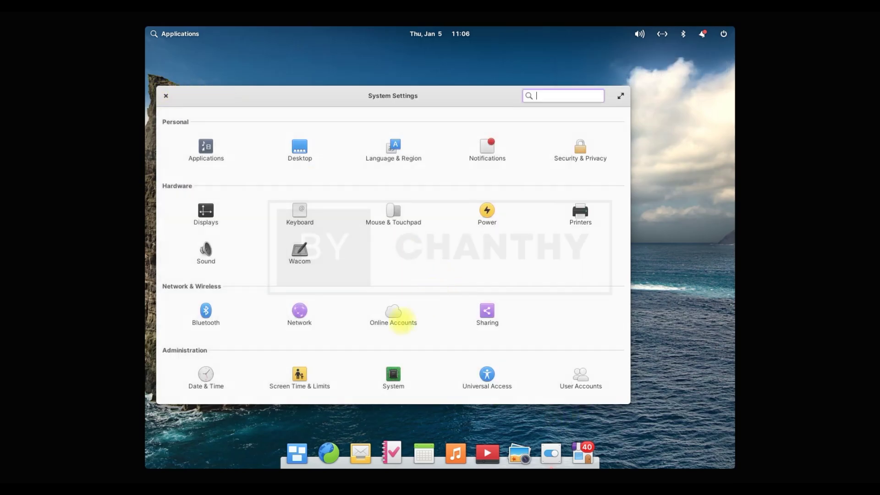
left_click(166, 98)
left_click(523, 455)
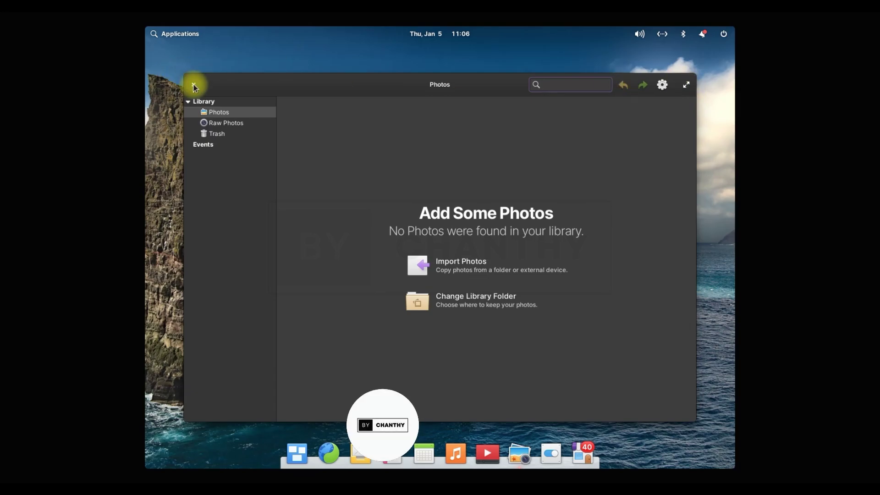
- Close Photos and Videos, then launch and close the Music app
left_click(194, 86)
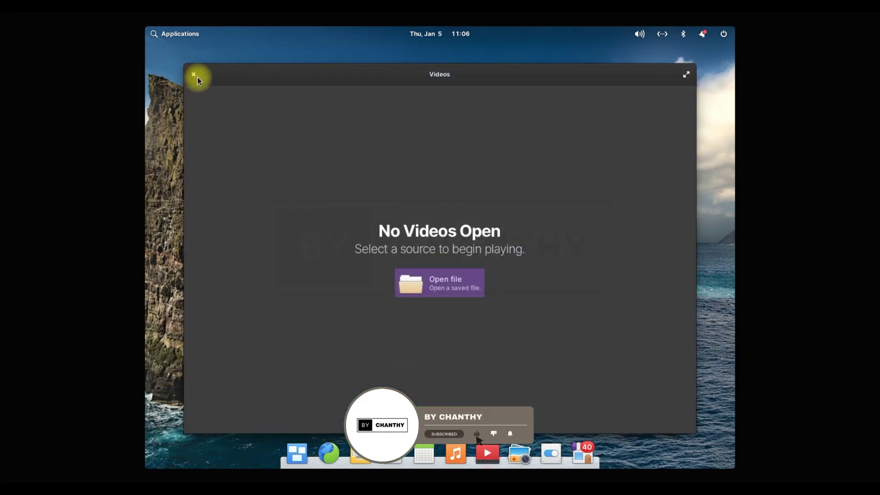
left_click(194, 74)
left_click(455, 454)
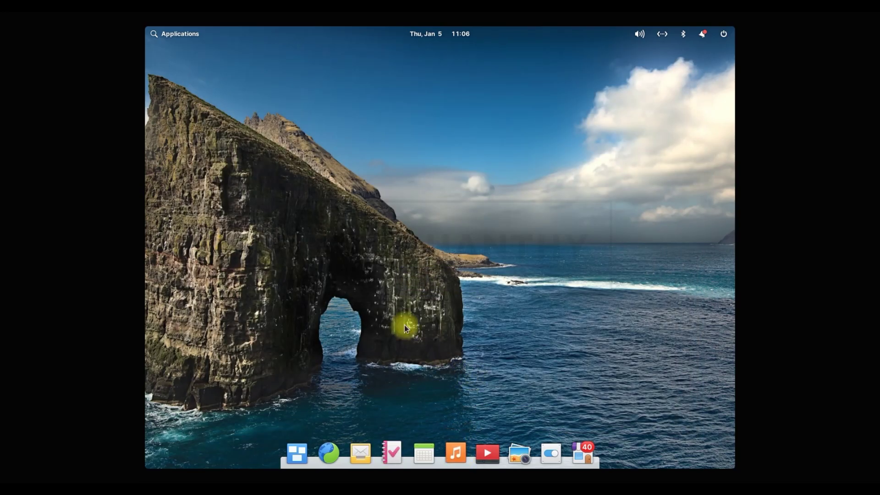
left_click(167, 106)
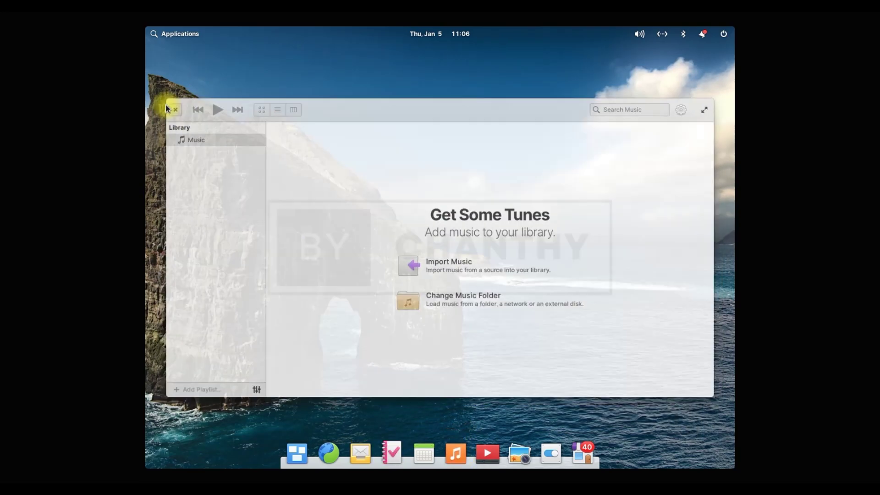
- Open Calendar with Super+5, flip to February and back, step back to 2022, and close it
key("super+5")
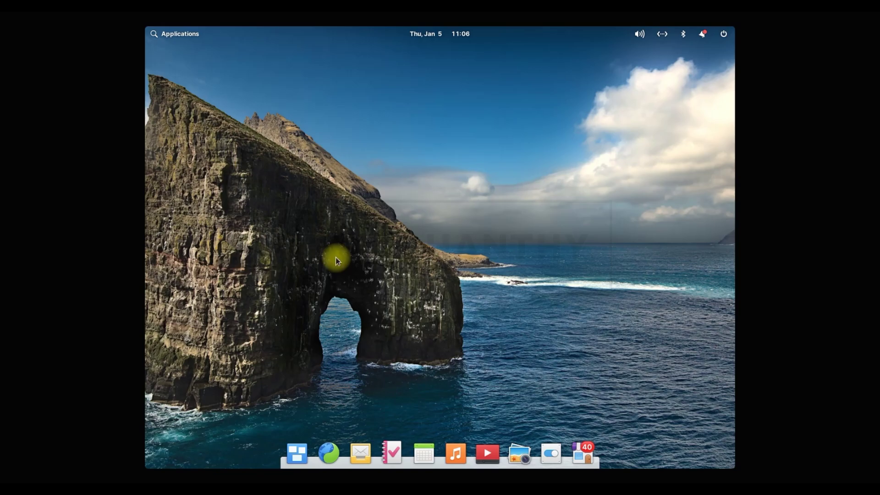
left_click(454, 91)
left_click(392, 92)
left_click(470, 92)
left_click(214, 93)
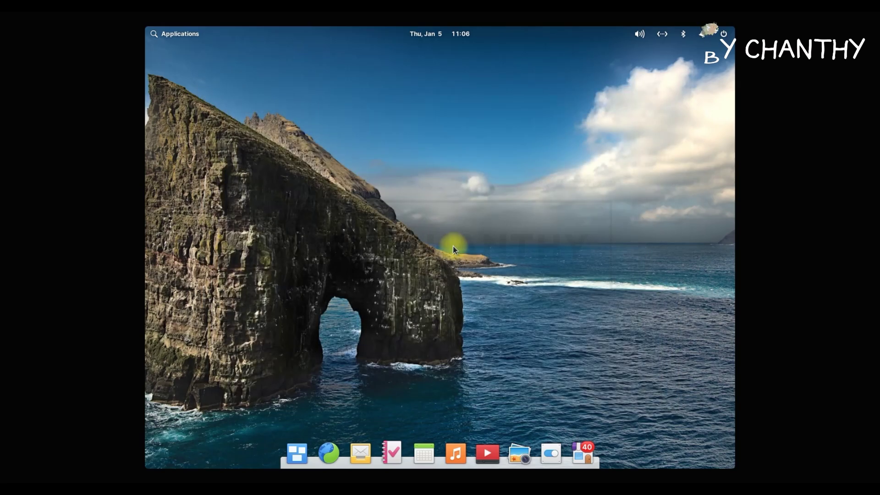
- Open Tasks, start a new task in the Personal list, and close the app
left_click(394, 451)
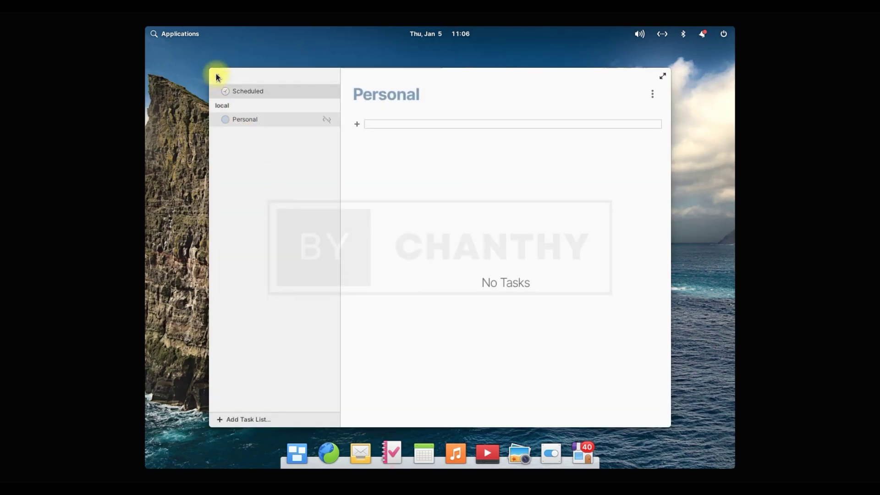
left_click(352, 124)
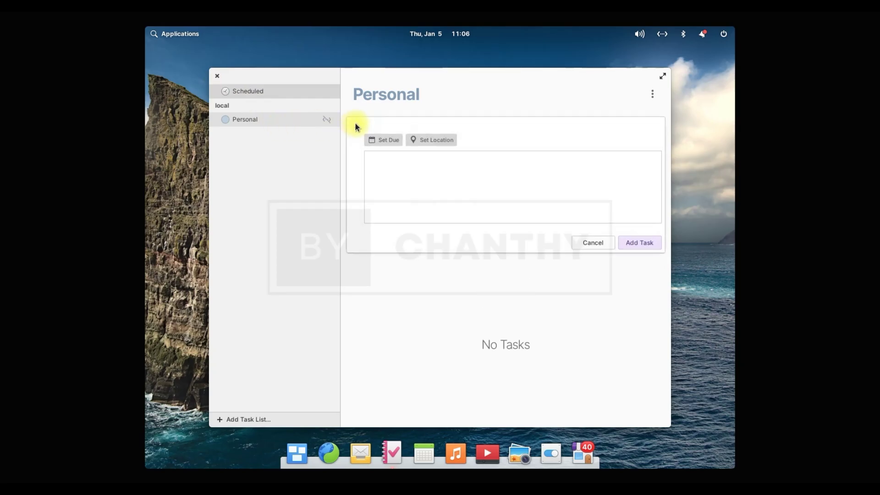
left_click(218, 76)
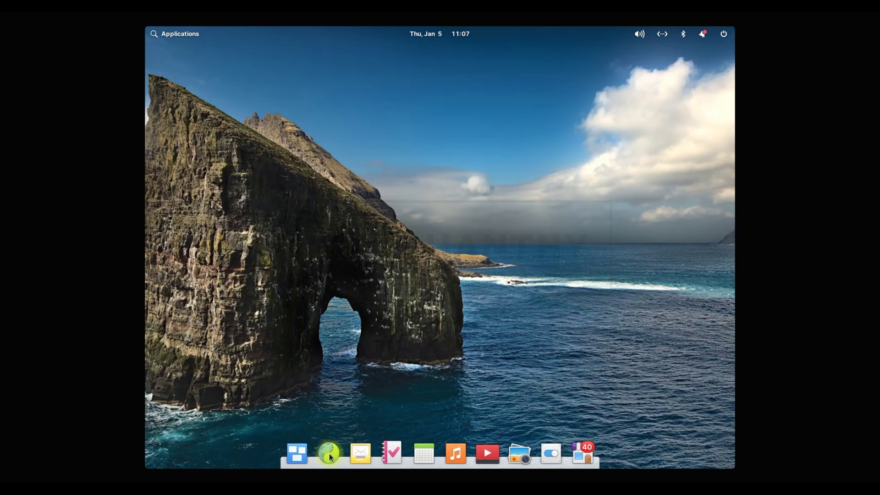
- Open the Multitasking workspace overview and leave it again
left_click(298, 453)
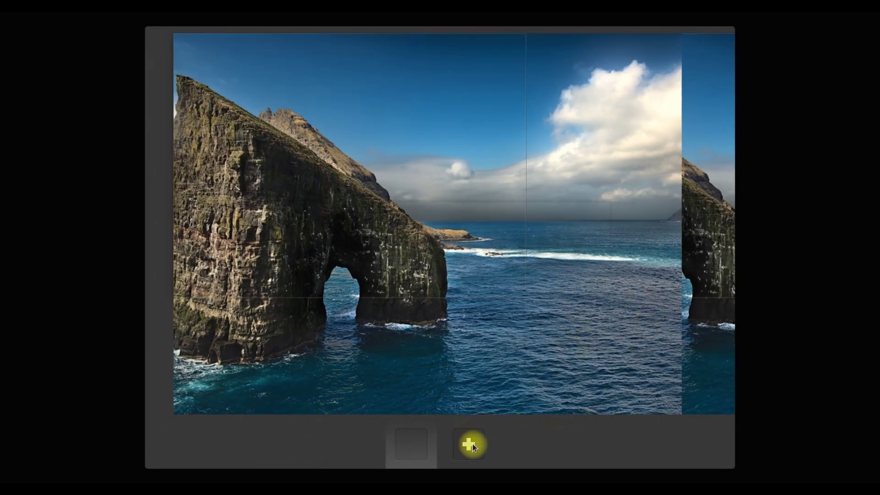
left_click(468, 444)
left_click(443, 449)
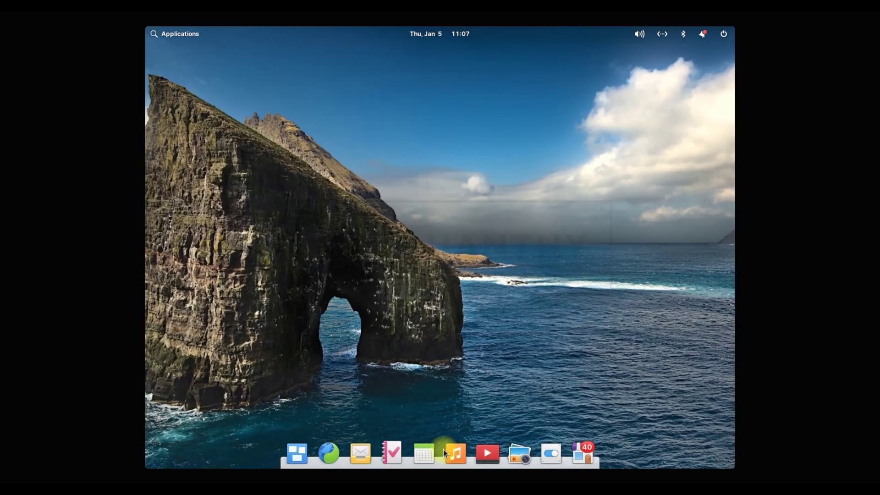
- Browse the launcher's categories: Graphics, Internet, Office, Programming, Sound & Video, System Tools, Accessories
left_click(164, 36)
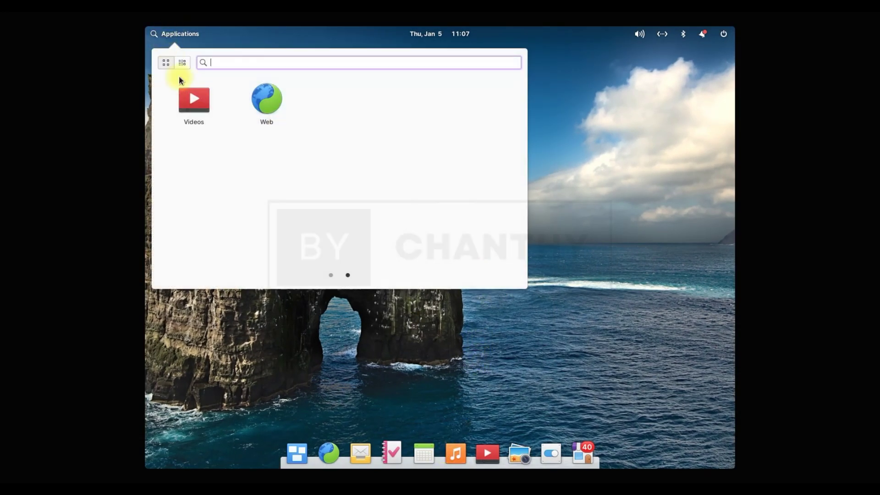
left_click(182, 63)
left_click(166, 62)
left_click(182, 62)
left_click(178, 96)
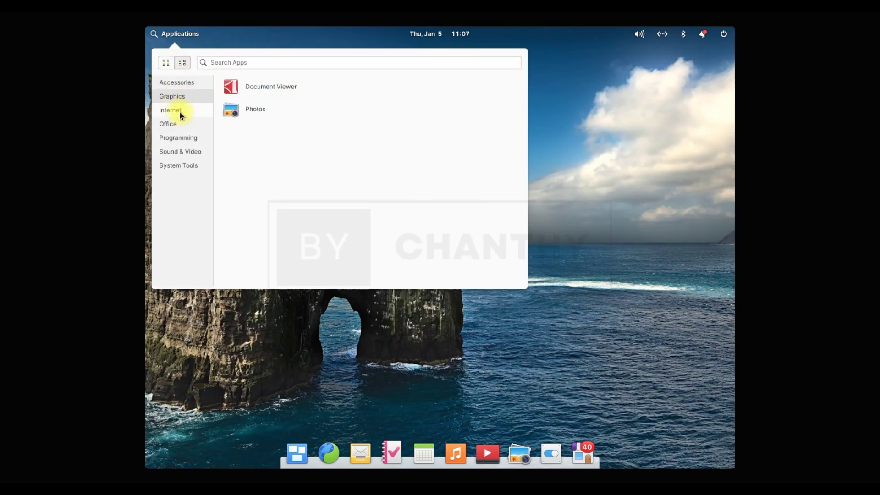
left_click(179, 112)
left_click(180, 125)
left_click(190, 139)
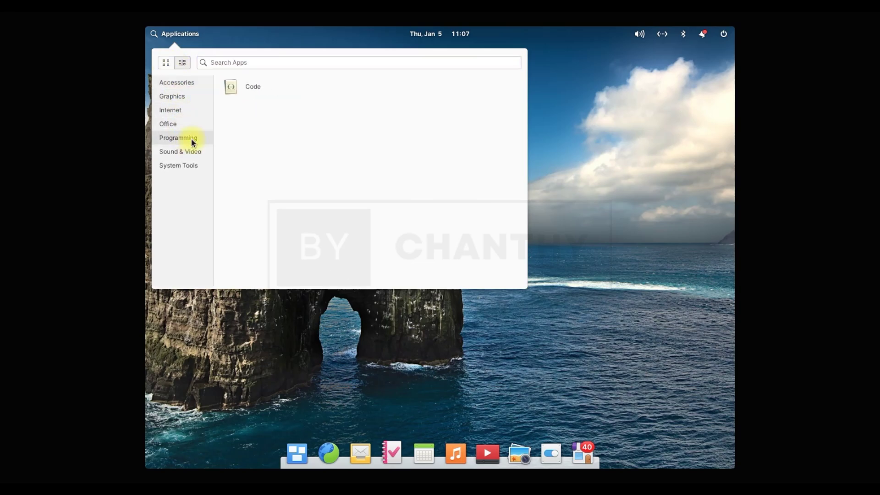
left_click(190, 152)
left_click(191, 161)
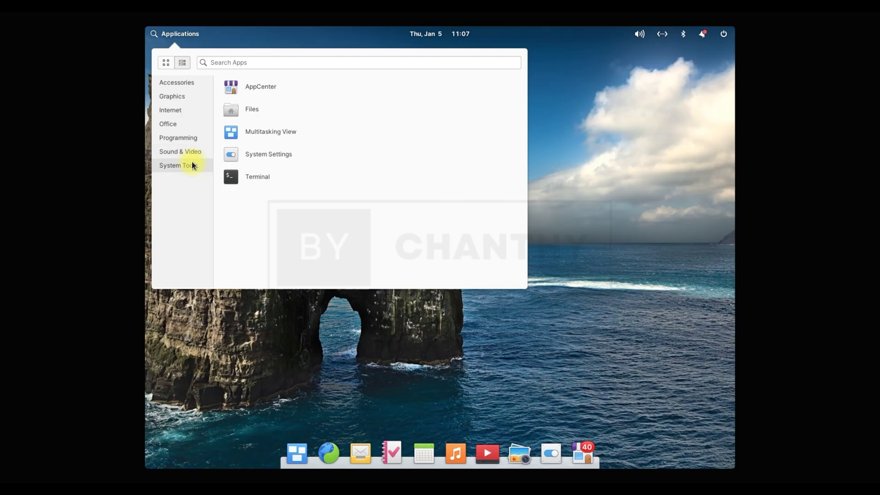
left_click(177, 82)
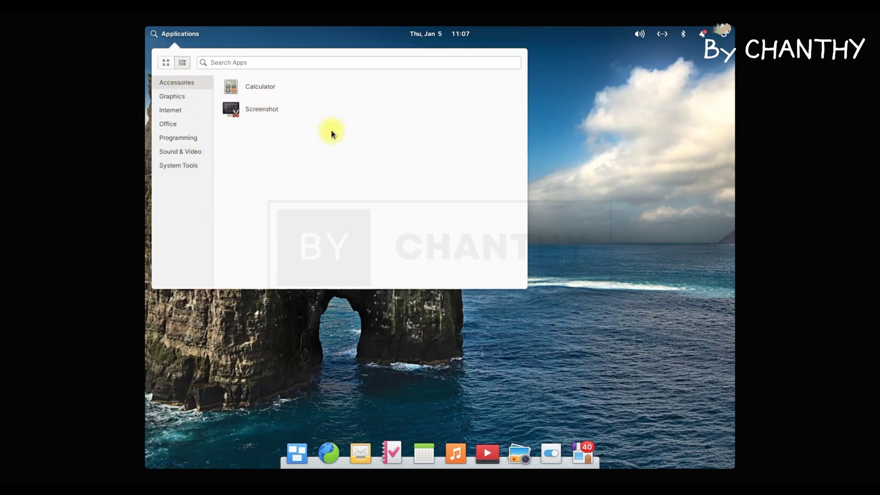
- Try Calculator with percent, division and 1, expand to scientific mode, then close it
left_click(268, 91)
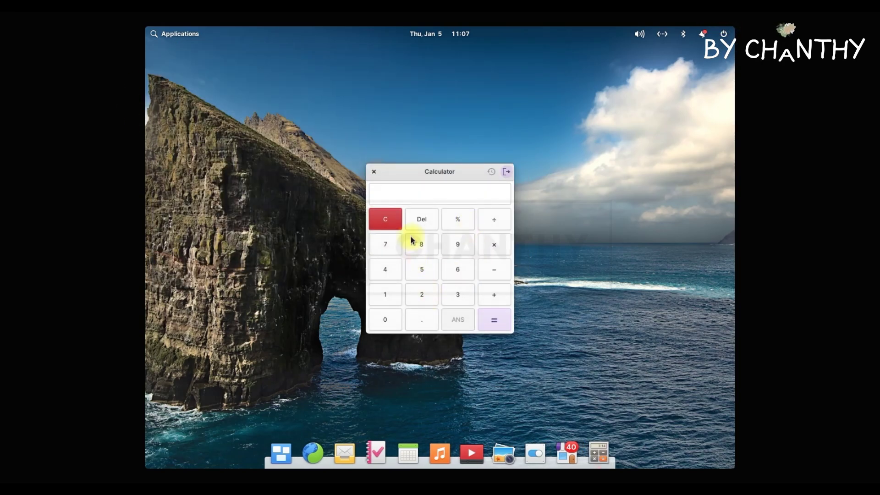
left_click(458, 222)
left_click(495, 222)
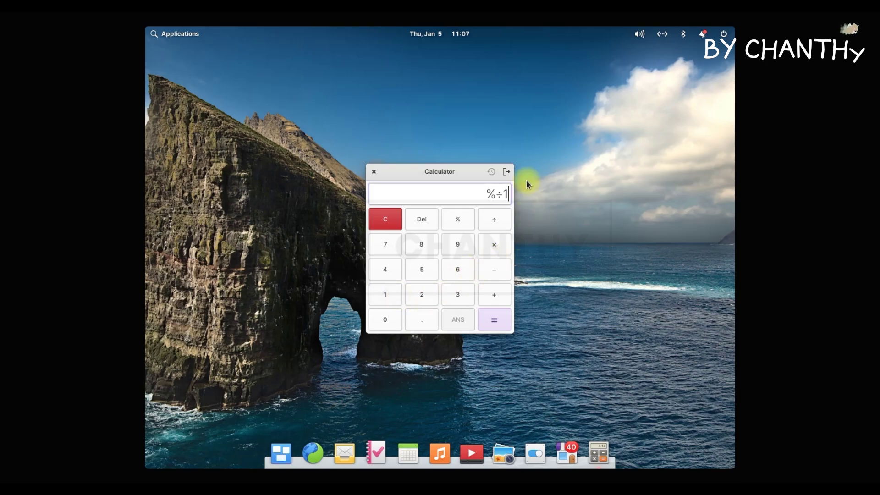
type("1")
left_click(506, 171)
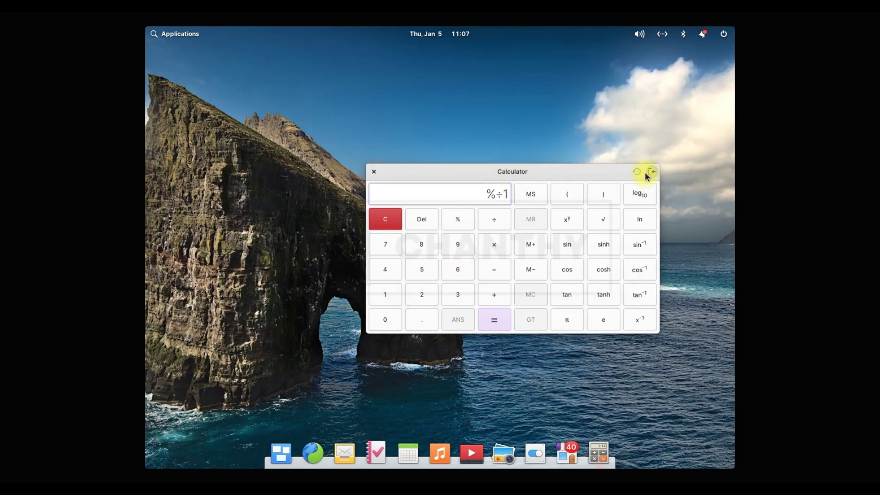
left_click(373, 171)
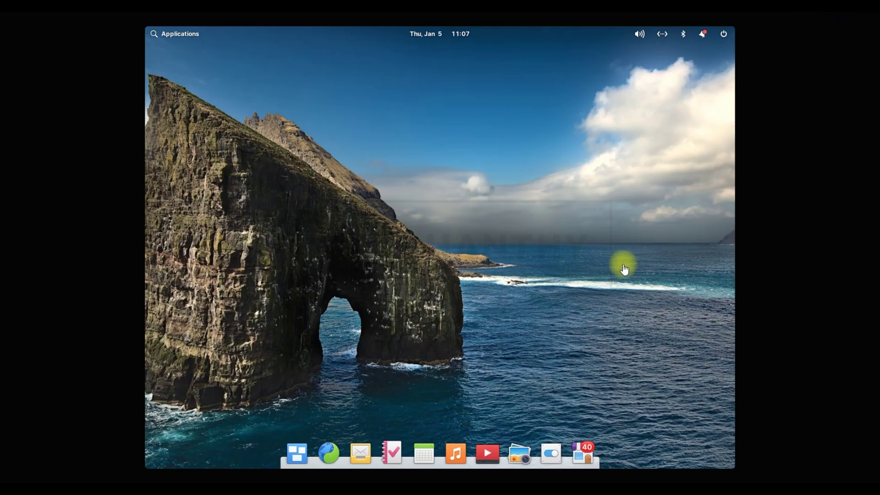
- Shut down the virtual machine from the session and power menu
left_click(723, 33)
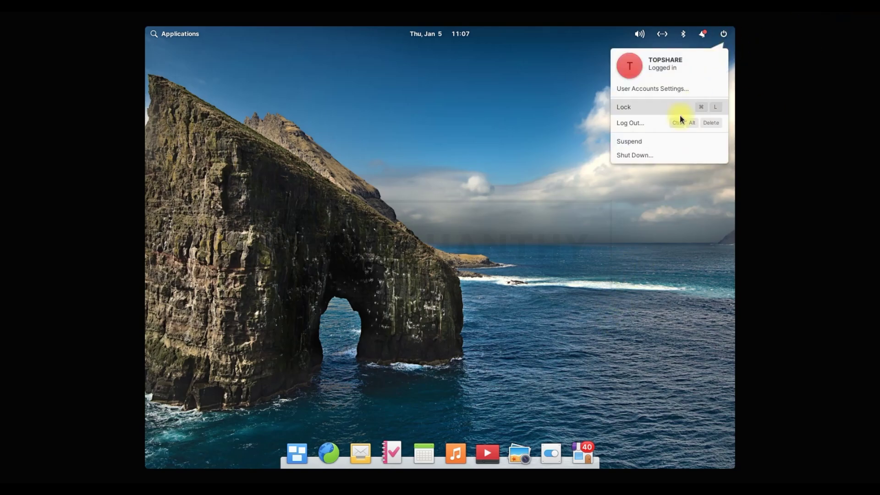
left_click(661, 155)
left_click(525, 268)
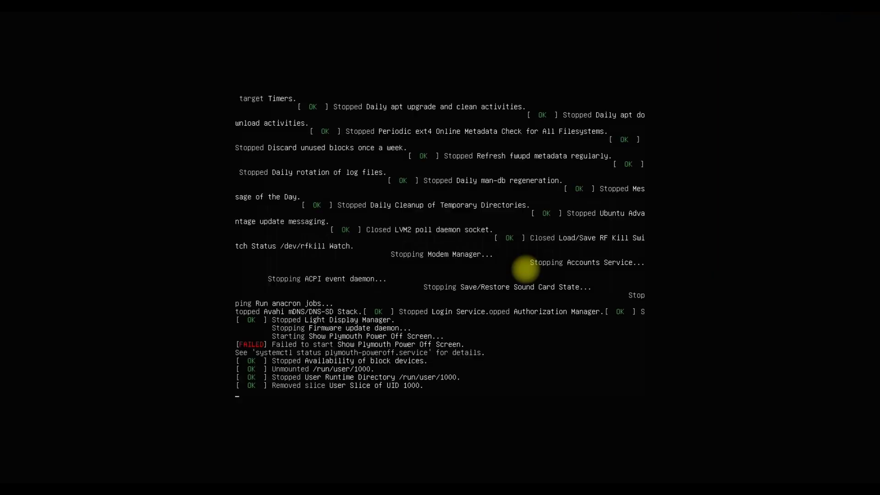